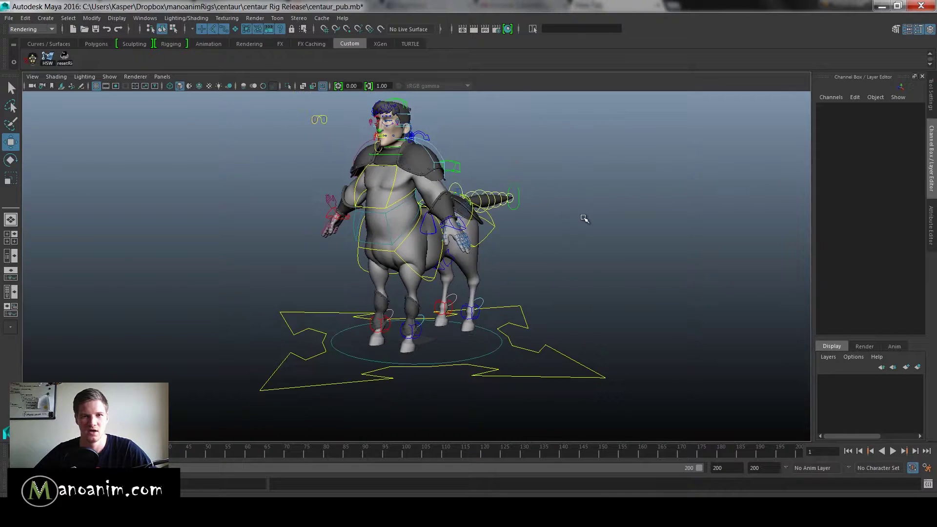
Step: Set Skeleton Vis to 1 on the centaur's global control
alt+drag(584, 220, 540, 223)
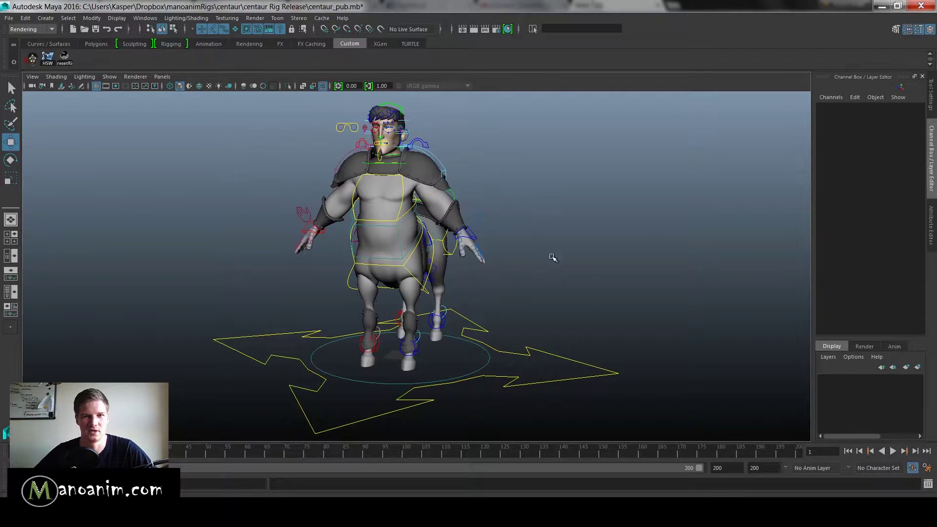
alt+drag(559, 276, 545, 275)
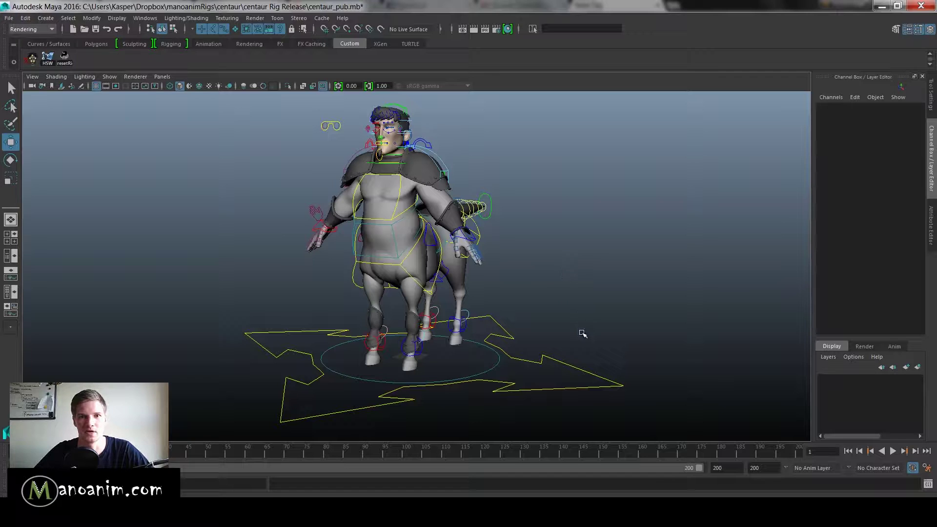
drag(572, 392, 572, 391)
alt+drag(591, 292, 631, 297)
alt+right_drag(631, 297, 702, 288)
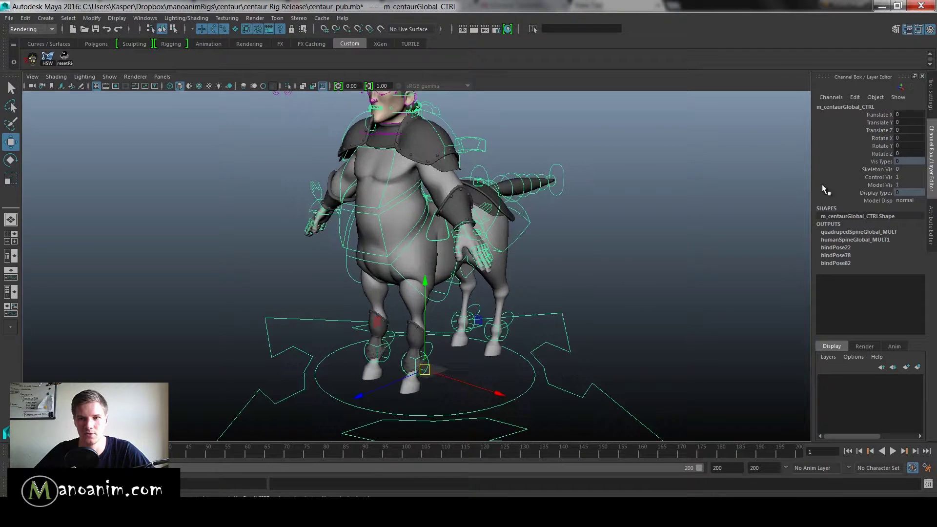
click(873, 170)
middle_drag(619, 179, 679, 183)
alt+right_drag(684, 185, 540, 192)
Step: Show all object types in the viewport, including the rig's joints
click(253, 94)
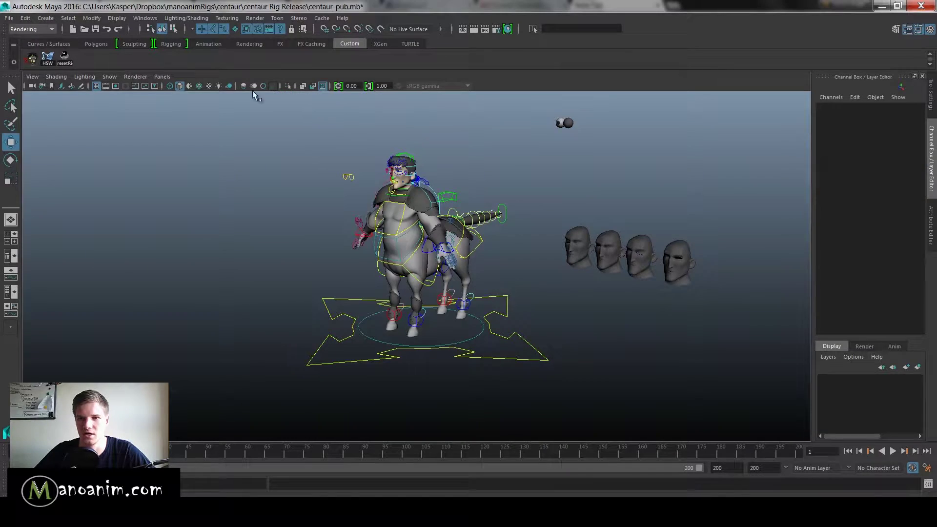
click(105, 76)
click(120, 104)
scroll(579, 182, up, 3)
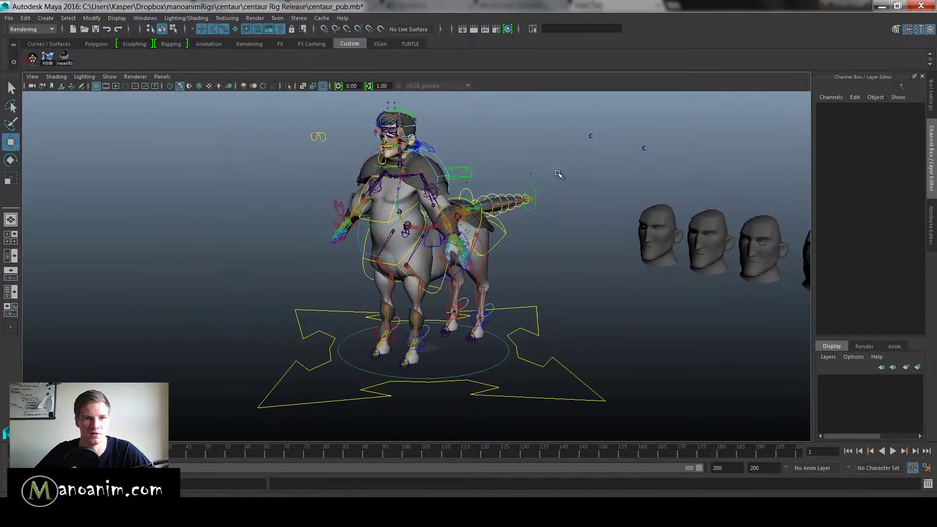
alt+right_drag(557, 174, 566, 188)
alt+middle_drag(489, 193, 485, 215)
alt+drag(542, 214, 564, 243)
alt+drag(619, 279, 564, 316)
Step: Switch Skeleton Vis off on the centaur's global control and clear the selection
drag(559, 390, 559, 391)
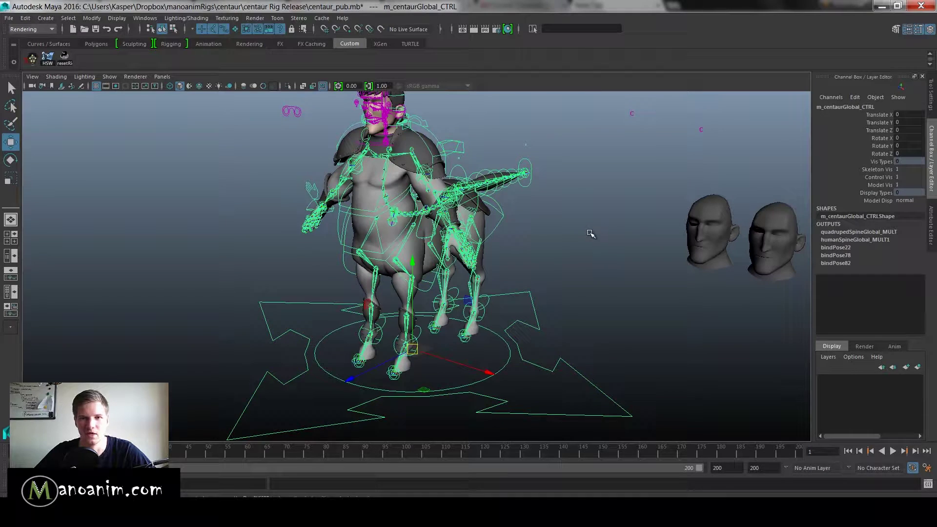
click(834, 170)
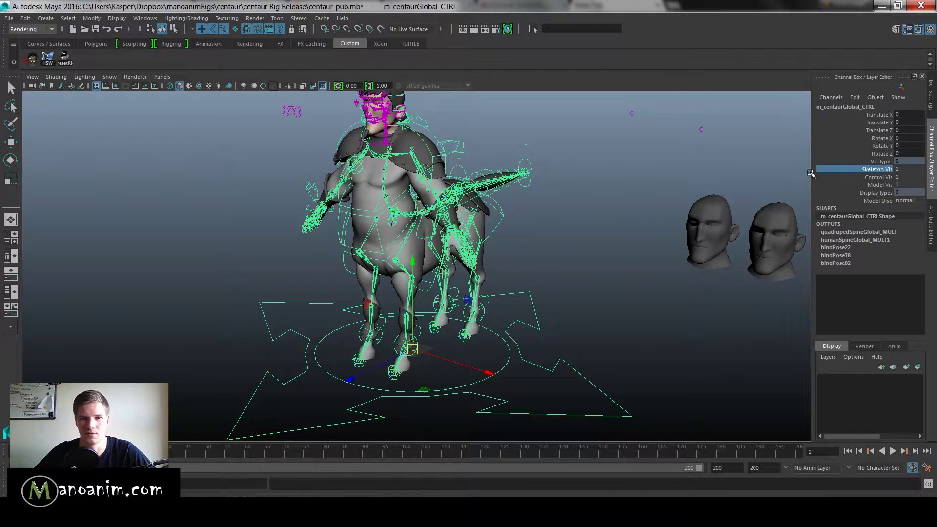
middle_drag(573, 159, 640, 154)
click(643, 156)
alt+middle_drag(541, 195, 541, 221)
alt+right_drag(542, 221, 583, 215)
alt+drag(584, 215, 581, 214)
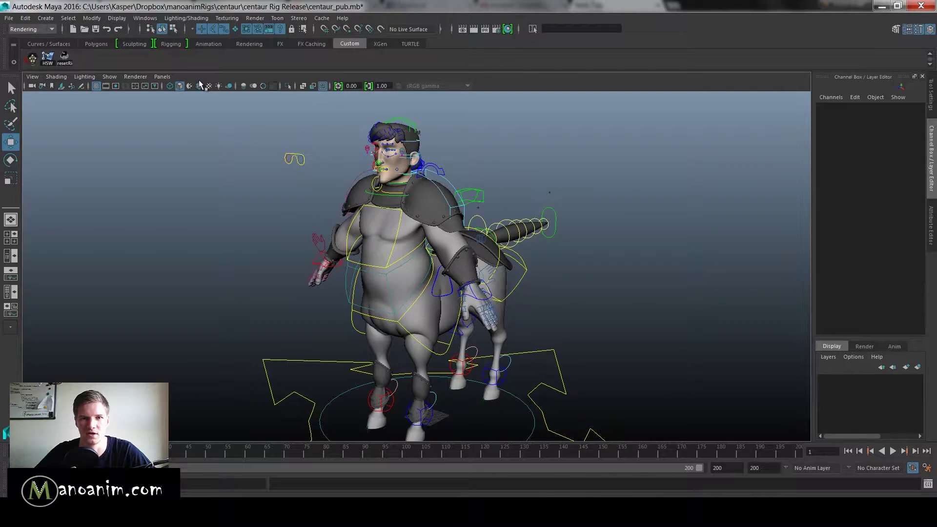
Step: Limit the viewport display to NURBS curves and polygons only
click(109, 76)
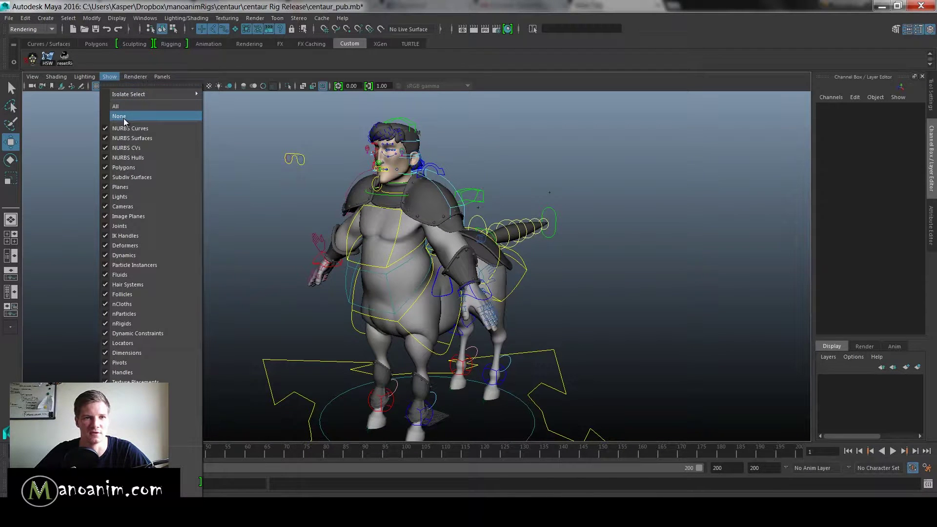
click(124, 118)
click(111, 77)
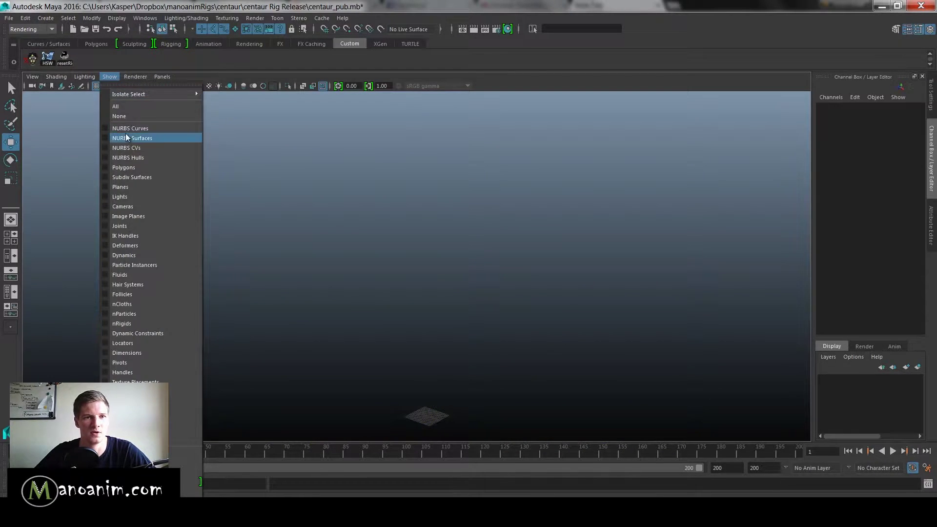
click(125, 129)
click(112, 78)
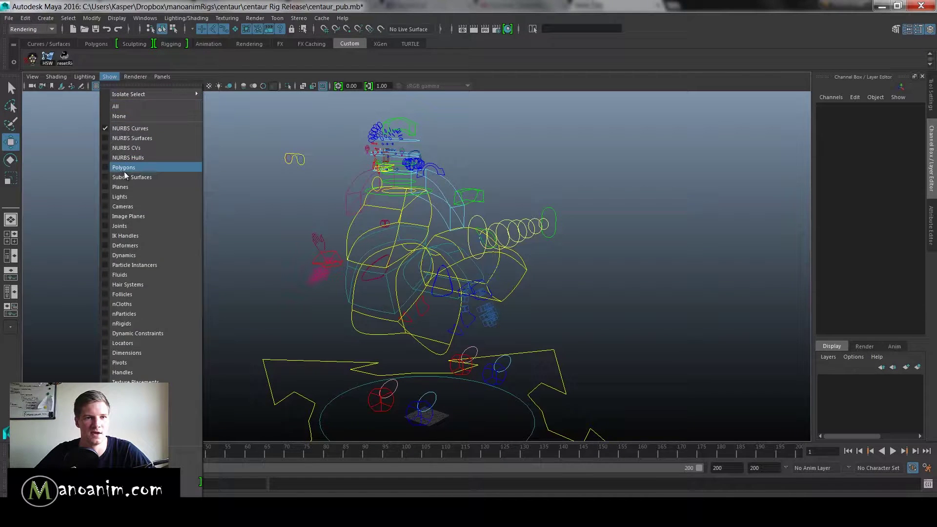
click(124, 168)
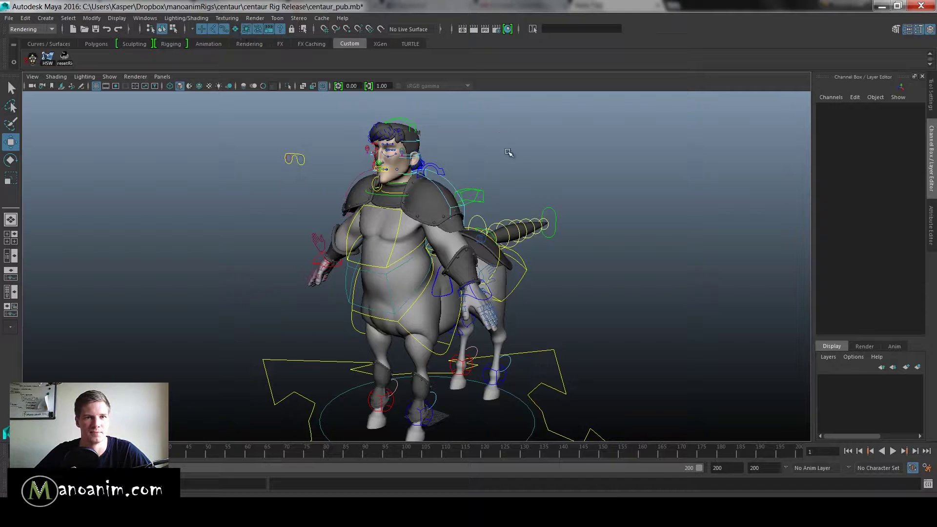
Step: Box-select the centaur's rig controls and clear the selection again
alt+drag(585, 198, 561, 195)
alt+right_drag(508, 200, 492, 192)
alt+middle_drag(492, 193, 482, 195)
alt+right_drag(569, 212, 527, 208)
drag(265, 155, 467, 291)
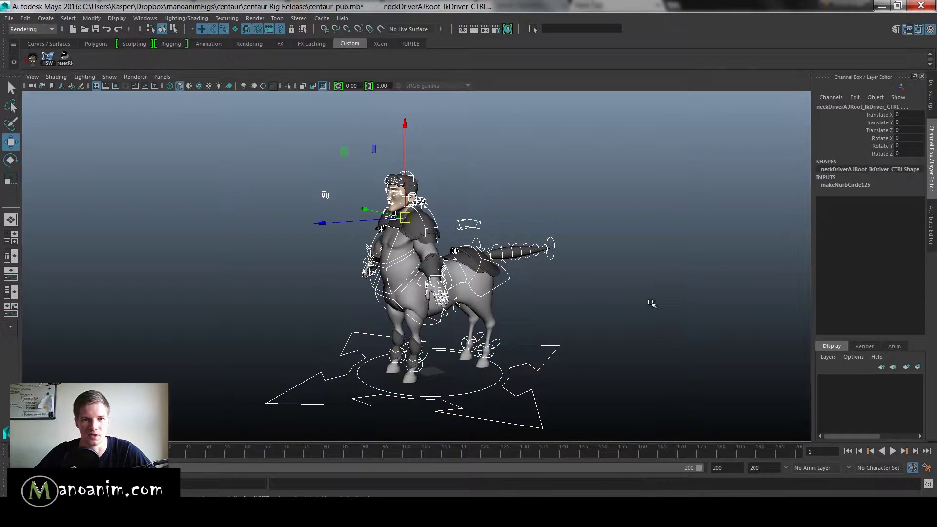
click(630, 291)
alt+drag(628, 291, 615, 278)
alt+right_drag(615, 278, 652, 281)
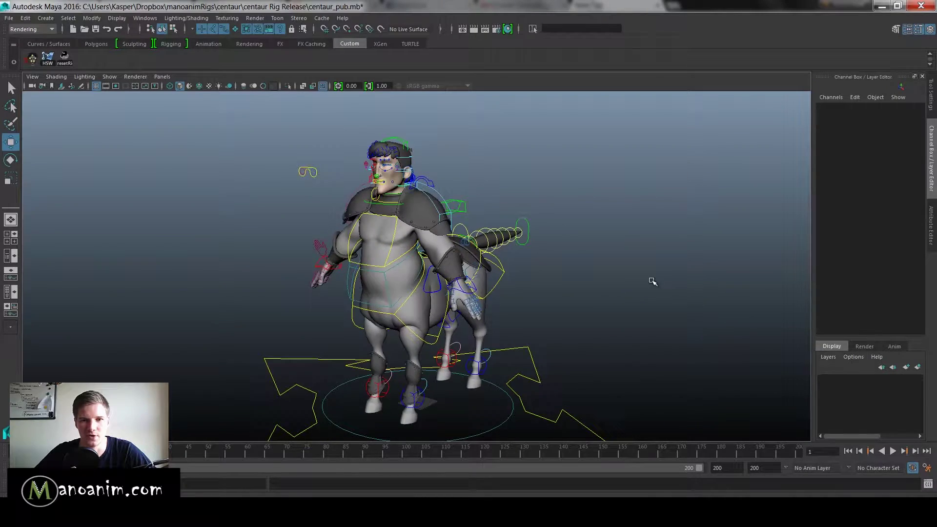
Step: Examine the centaur's body, tail and hind legs up close from the side
alt+drag(630, 274, 621, 291)
alt+right_drag(621, 291, 668, 294)
alt+right_drag(543, 338, 517, 299)
alt+middle_drag(517, 299, 494, 260)
alt+right_drag(581, 280, 634, 280)
alt+middle_drag(563, 280, 555, 303)
alt+middle_drag(581, 214, 519, 323)
alt+drag(487, 228, 460, 226)
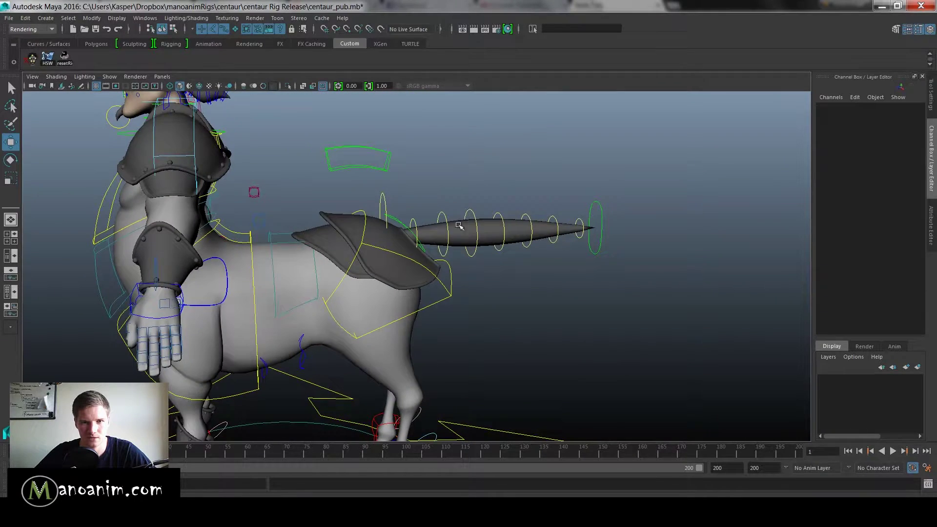
alt+middle_drag(410, 255, 445, 159)
alt+middle_drag(473, 281, 475, 222)
alt+right_drag(475, 222, 487, 343)
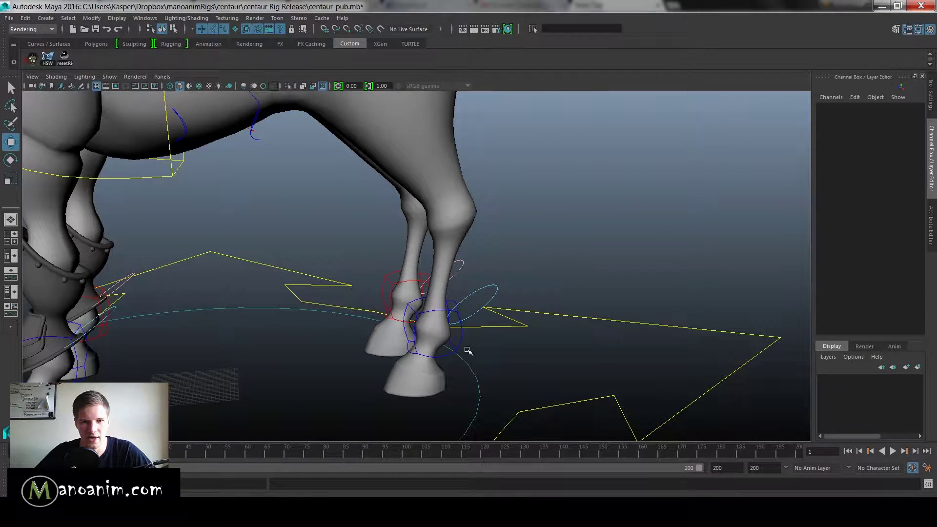
Step: Select the left hind leg control, try lifting the leg with it, and undo the move
click(434, 334)
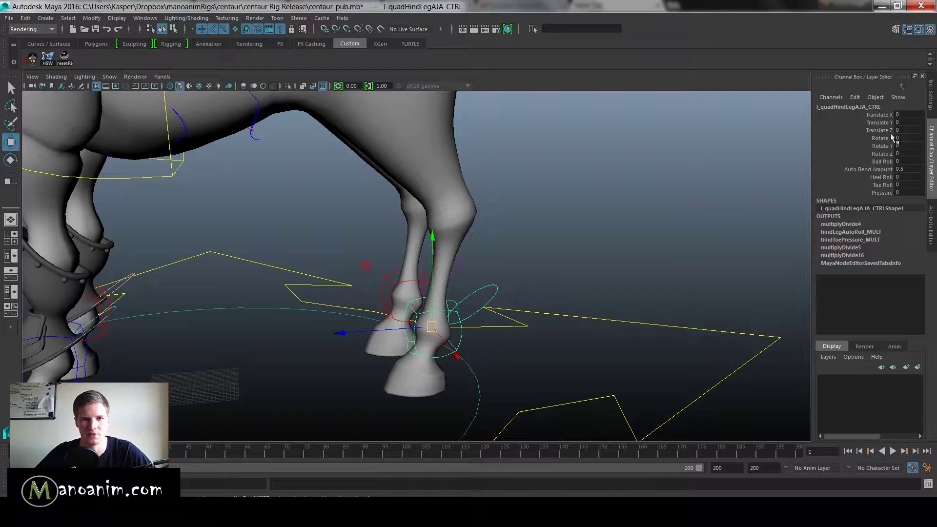
drag(890, 132, 871, 186)
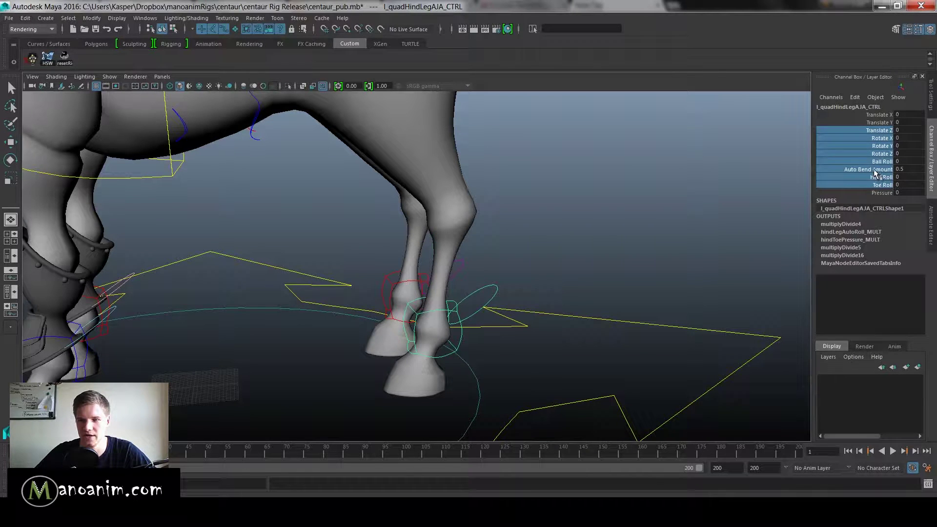
scroll(522, 275, down, 1)
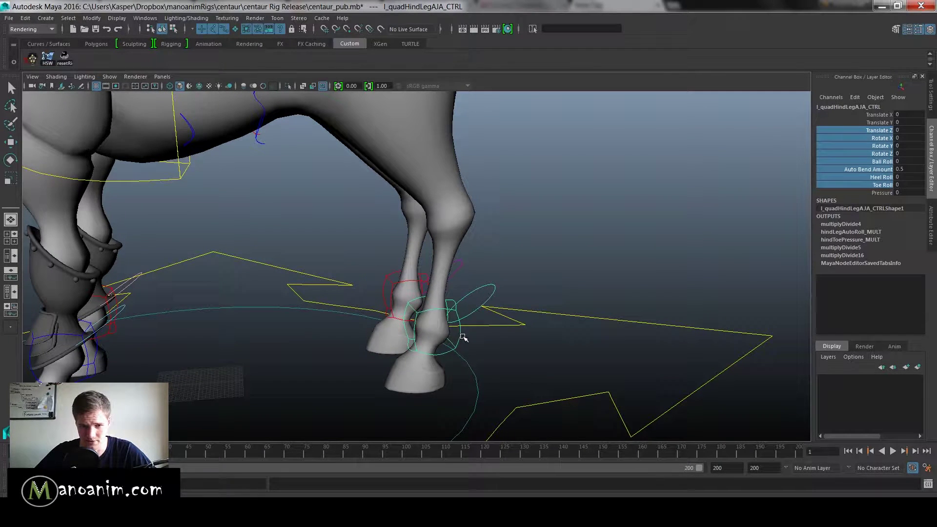
drag(434, 322, 457, 256)
key(ctrl+z)
key(ctrl+z)
key(ctrl+z)
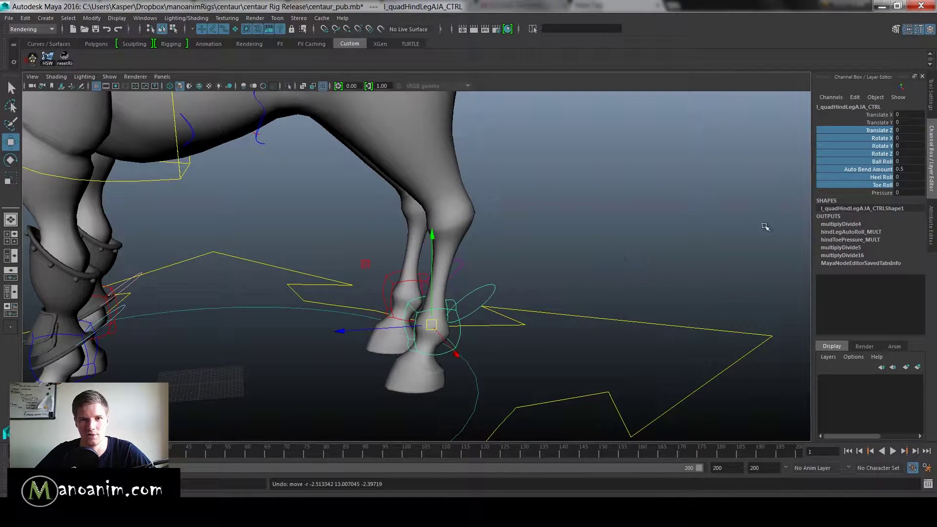
Step: Try a positive Pressure of about 9.4 on the left hind leg control and undo it
alt+drag(653, 216, 589, 220)
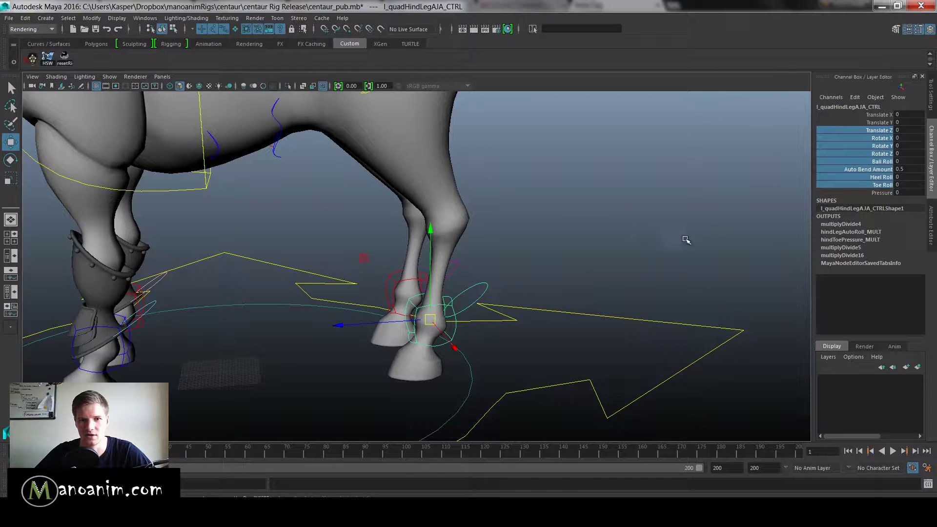
click(882, 193)
middle_drag(560, 219, 608, 217)
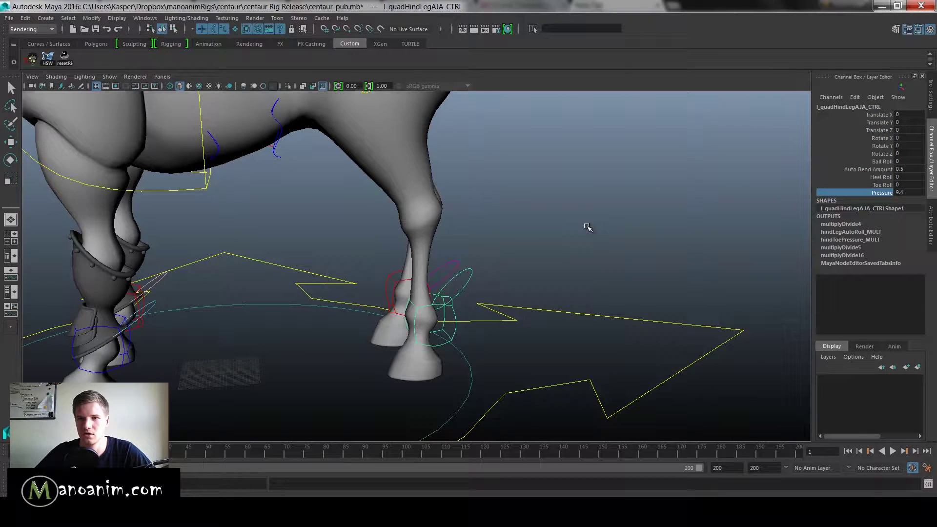
key(ctrl+z)
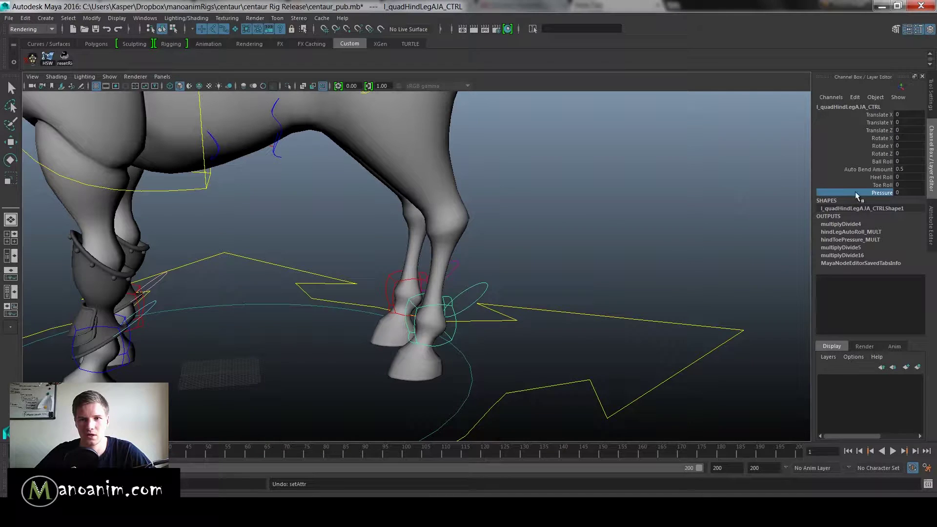
Step: Try a negative Pressure of about -12.82 on the left hind leg control to bend the ankle
middle_drag(566, 188, 122, 182)
alt+drag(484, 251, 550, 242)
middle_drag(627, 244, 411, 340)
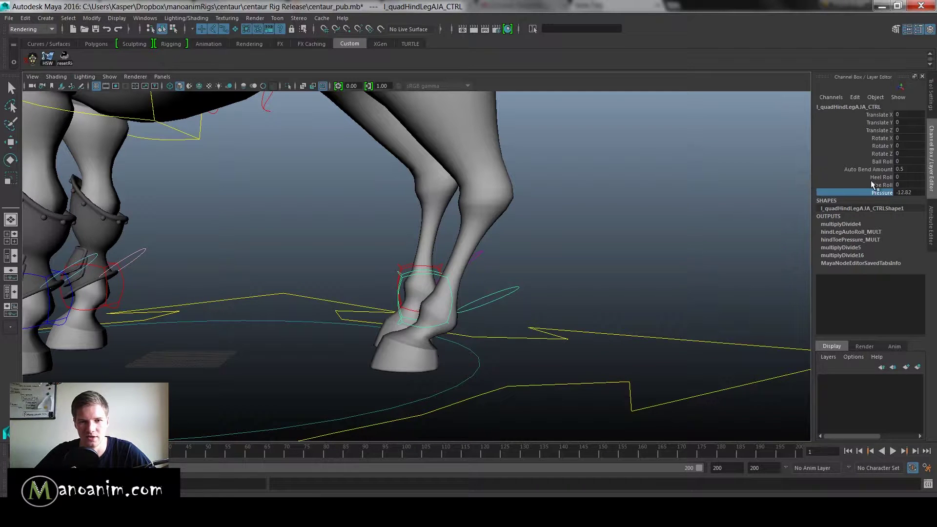
middle_drag(580, 224, 520, 225)
Step: Rotate the left hind leg's heel control to straighten the bent leg and clear the selection
key(e)
click(500, 258)
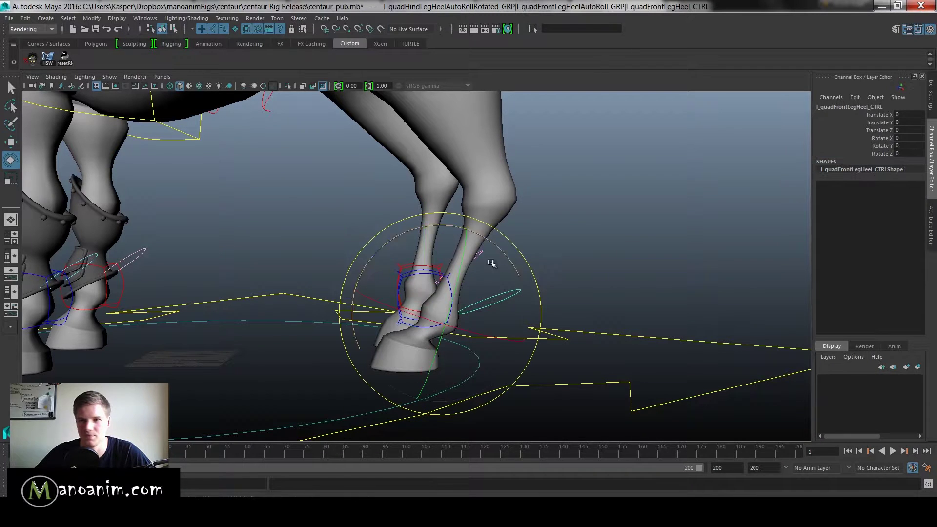
drag(509, 252, 470, 238)
click(585, 232)
scroll(436, 312, down, 1)
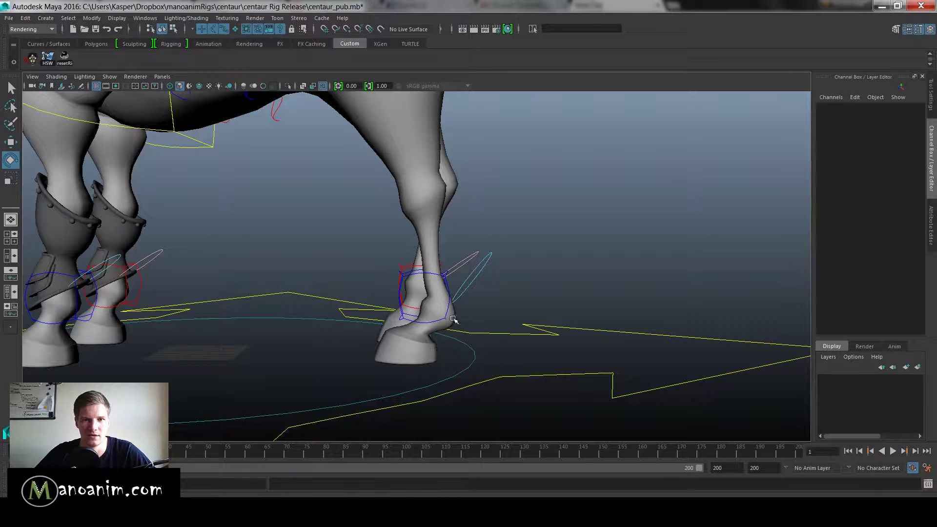
Step: Undo the heel control rotation on the left hind leg
alt+right_drag(566, 200, 364, 157)
alt+middle_drag(507, 176, 514, 202)
alt+right_drag(514, 202, 504, 284)
alt+right_drag(570, 230, 587, 271)
alt+middle_drag(587, 271, 600, 253)
key(ctrl+z)
key(ctrl+z)
key(ctrl+z)
key(ctrl+z)
key(ctrl+z)
key(ctrl+z)
key(ctrl+z)
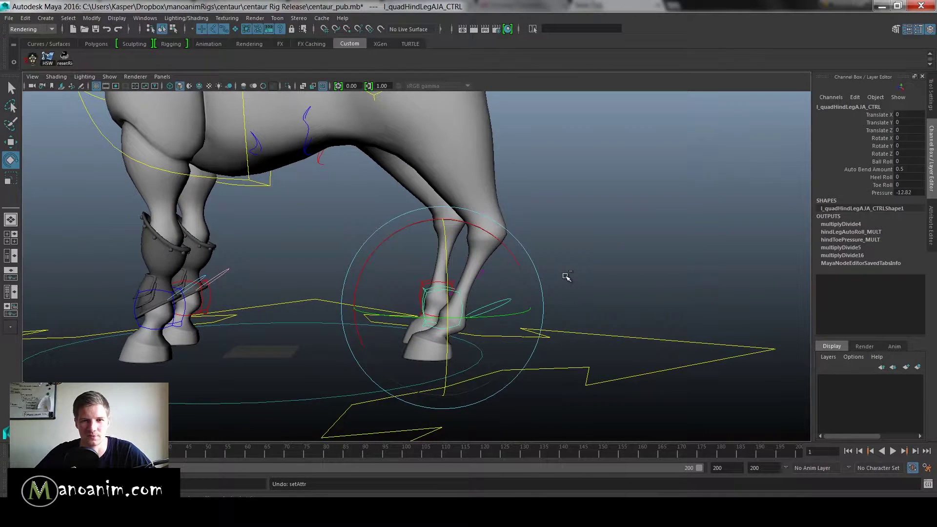
Step: Select the left hind leg control, try an Auto Bend Amount of -1, and set it to 0
alt+middle_drag(509, 257, 509, 241)
alt+right_drag(509, 241, 593, 310)
key(w)
click(472, 321)
alt+drag(613, 265, 686, 265)
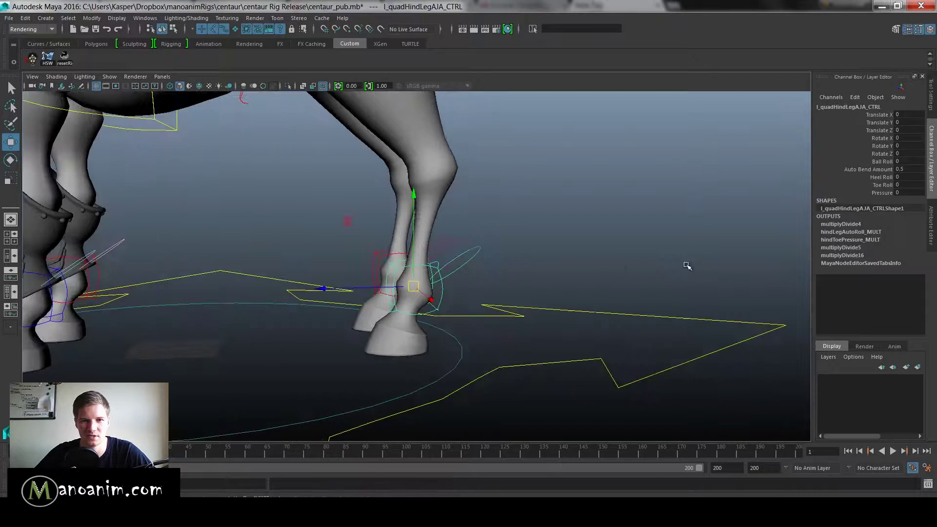
click(877, 169)
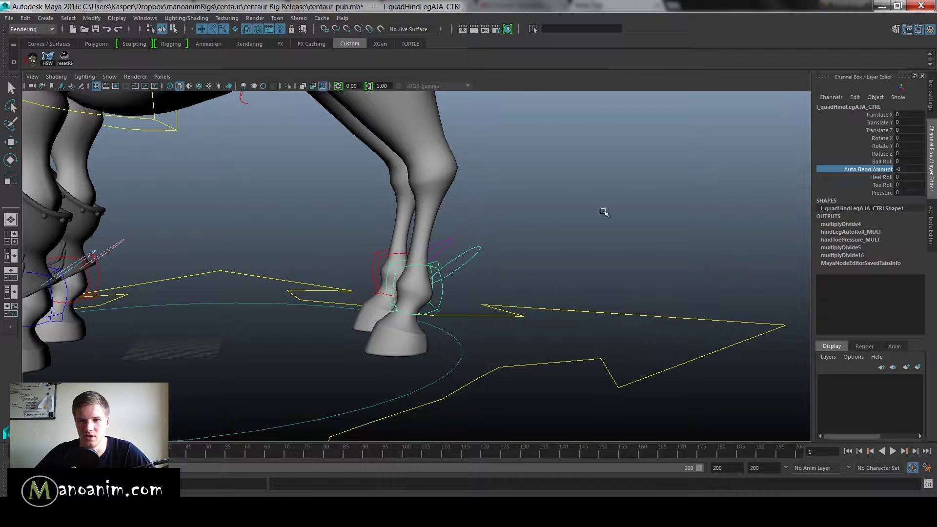
alt+drag(604, 212, 597, 211)
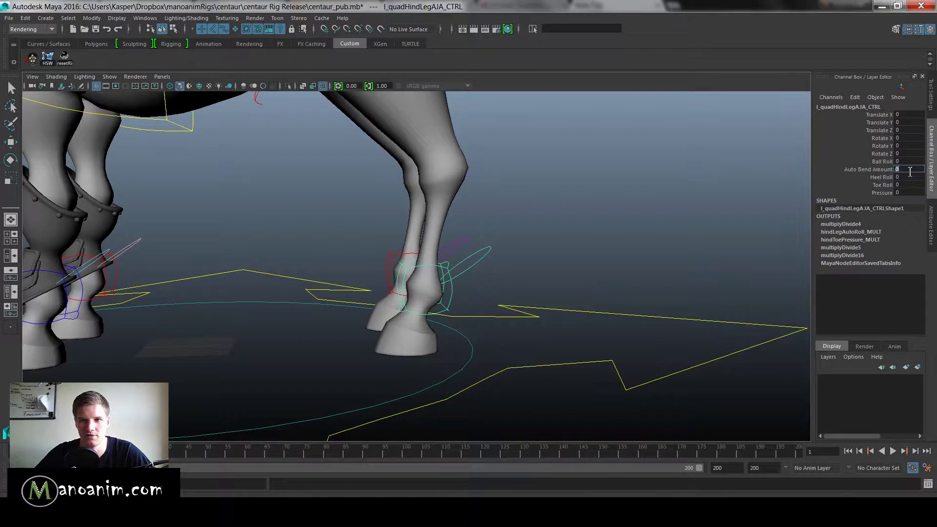
alt+drag(776, 165, 543, 230)
Step: Lift the left hind leg control up and forward, and set its Auto Bend Amount to 0.5
key(w)
drag(432, 285, 381, 227)
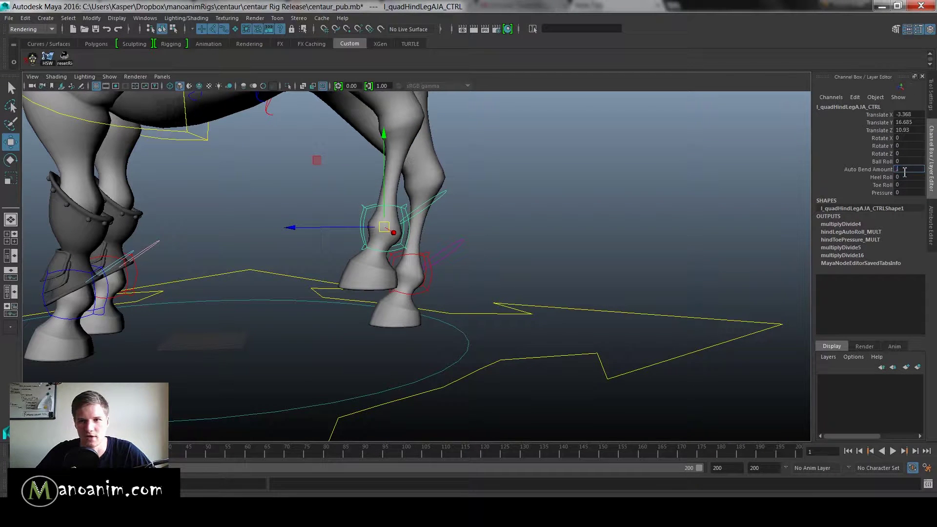
key(Return)
alt+right_drag(522, 158, 439, 205)
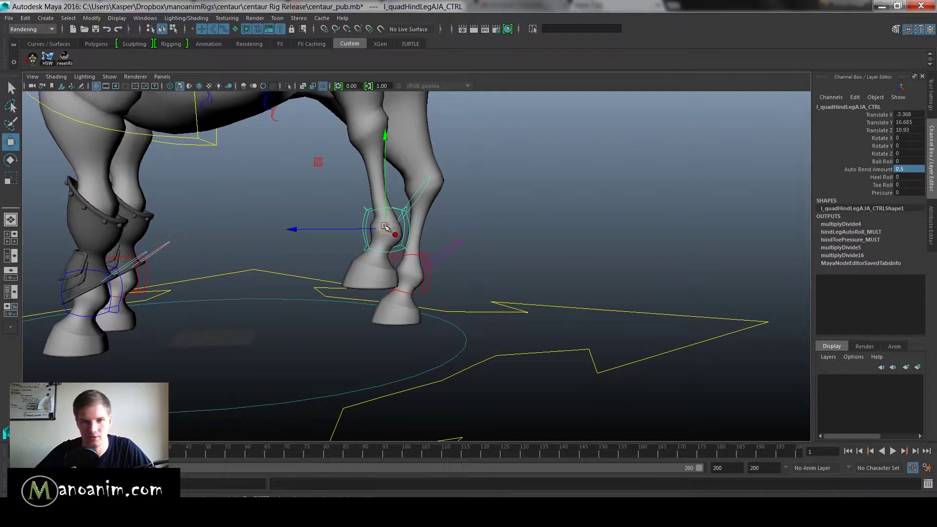
mouse_move(389, 230)
mouse_down()
mouse_move(415, 263)
mouse_move(429, 210)
mouse_move(390, 266)
mouse_move(466, 234)
mouse_move(441, 206)
mouse_move(405, 203)
mouse_move(381, 224)
mouse_move(387, 258)
mouse_move(451, 252)
mouse_move(412, 205)
mouse_move(378, 215)
mouse_move(405, 263)
mouse_move(459, 208)
mouse_move(396, 237)
mouse_move(449, 261)
mouse_move(393, 221)
mouse_move(404, 268)
mouse_move(407, 217)
mouse_move(393, 220)
mouse_up()
key(ctrl+z)
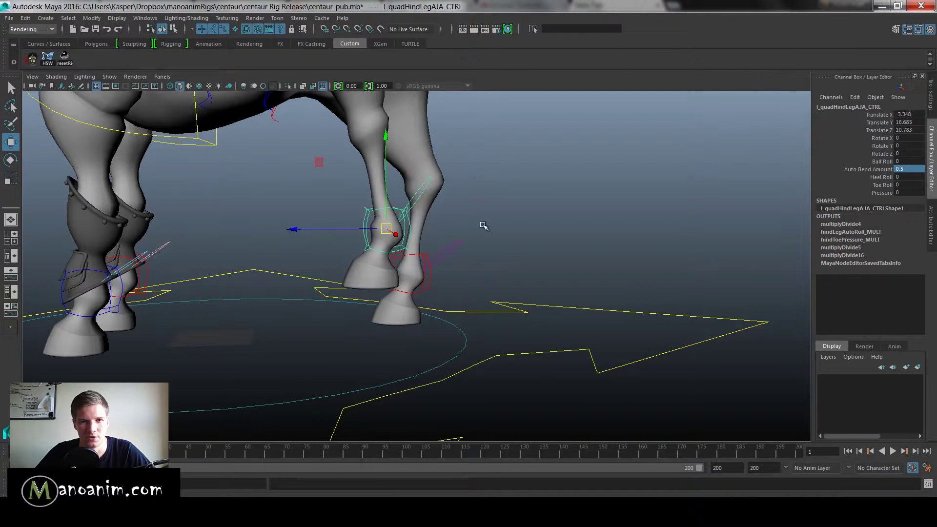
Step: Undo the Auto Bend Amount change and the lift of the left hind leg control
alt+right_drag(498, 209, 480, 195)
alt+middle_drag(479, 195, 476, 237)
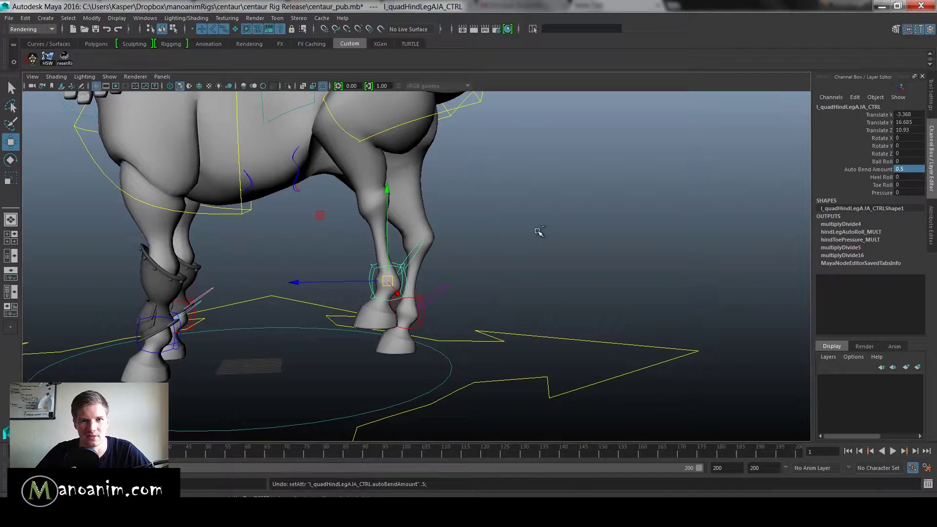
key(ctrl+z)
alt+drag(554, 219, 504, 215)
key(ctrl+z)
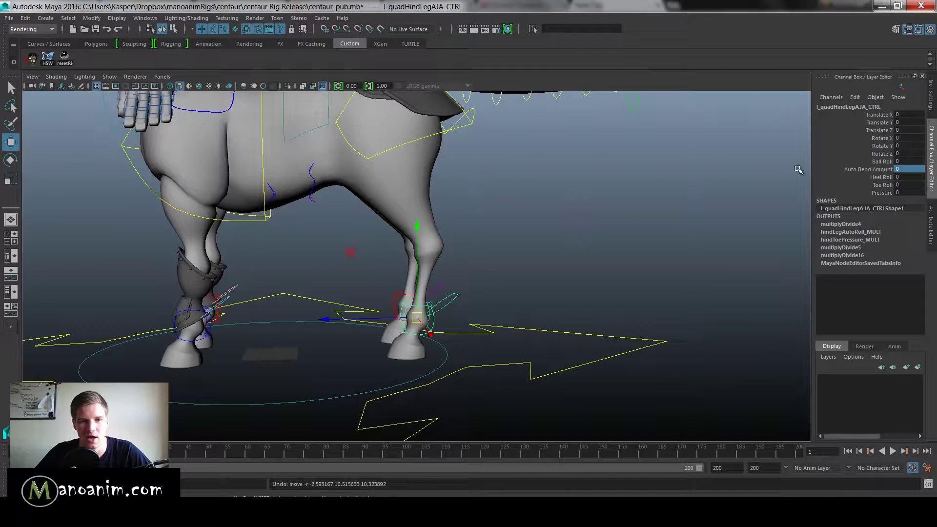
Step: Try the Heel Roll and Toe Roll attributes of the left hind leg control, bringing Heel Roll to about 18.9
click(885, 178)
middle_drag(458, 196, 547, 210)
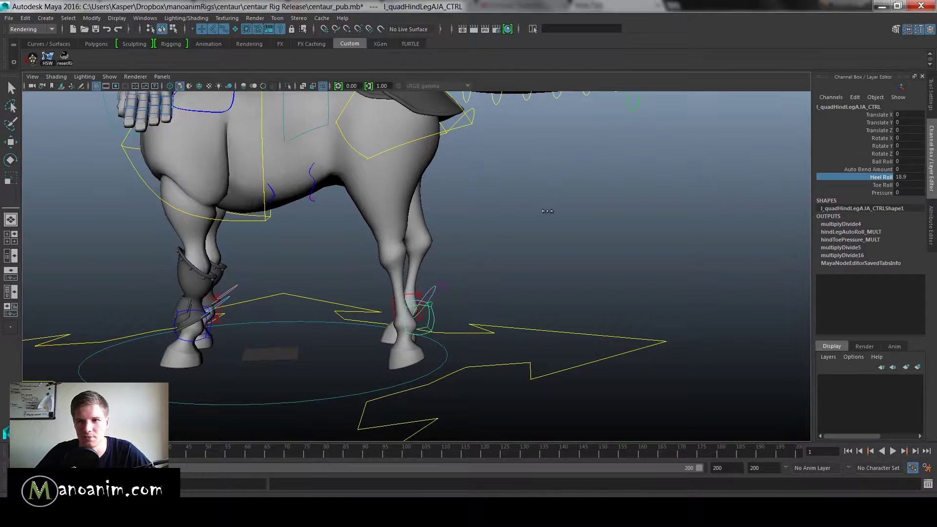
click(882, 185)
middle_drag(458, 225, 488, 256)
Step: Try lifting the left hind leg control with the Move tool and undo it
alt+drag(468, 284, 489, 290)
scroll(489, 291, up, 1)
key(w)
drag(344, 344, 353, 308)
key(ctrl+z)
Step: Try rotating the left hind leg control about 26 degrees around X, undo it and clear the selection
key(e)
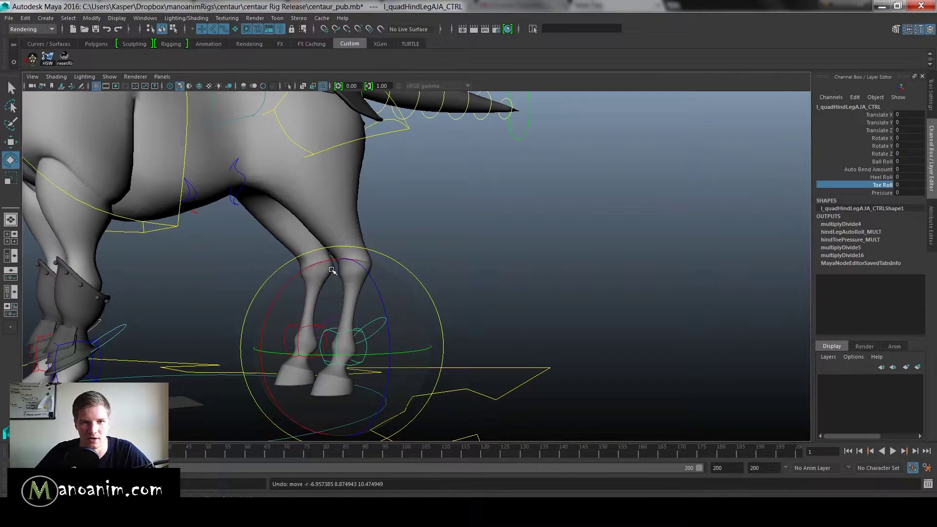
drag(315, 264, 316, 303)
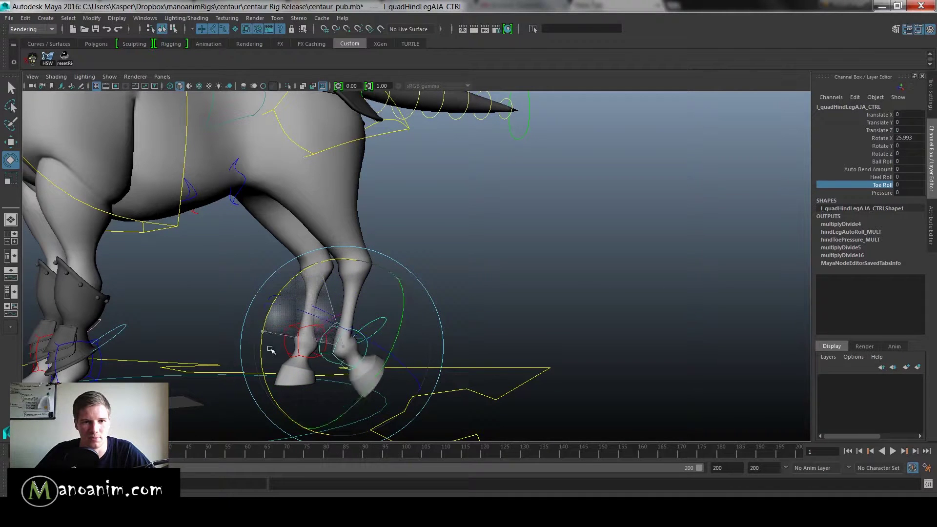
key(ctrl+z)
click(439, 259)
Step: Select the left hind leg's pole control beneath the belly and try moving it
alt+drag(373, 265, 283, 205)
click(279, 199)
key(w)
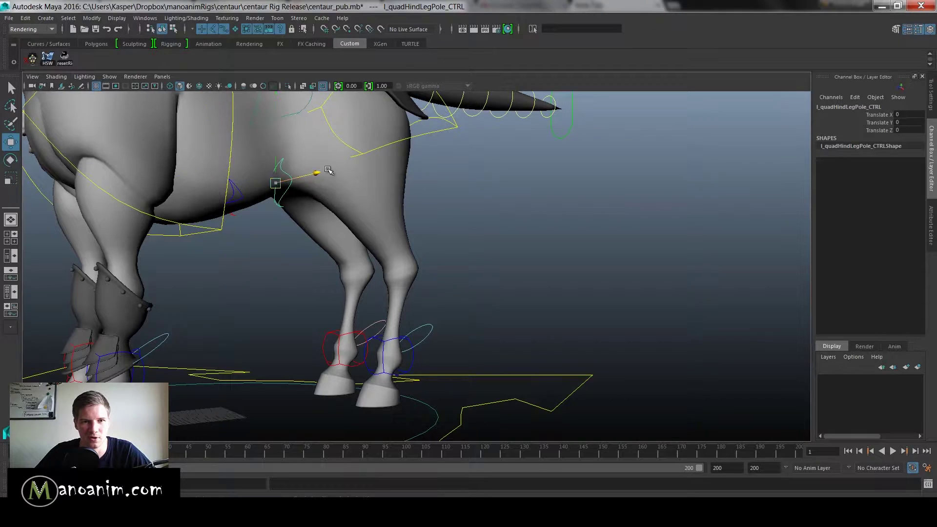
click(550, 205)
key(ctrl+z)
Step: Select the IK control at the tail tip and move it down behind the hind legs, to about -55, -75, 21
alt+drag(478, 282, 569, 248)
click(569, 248)
alt+right_drag(491, 225, 480, 249)
alt+middle_drag(480, 249, 475, 300)
alt+drag(475, 300, 536, 274)
alt+middle_drag(535, 274, 547, 314)
scroll(548, 314, up, 2)
drag(577, 209, 637, 182)
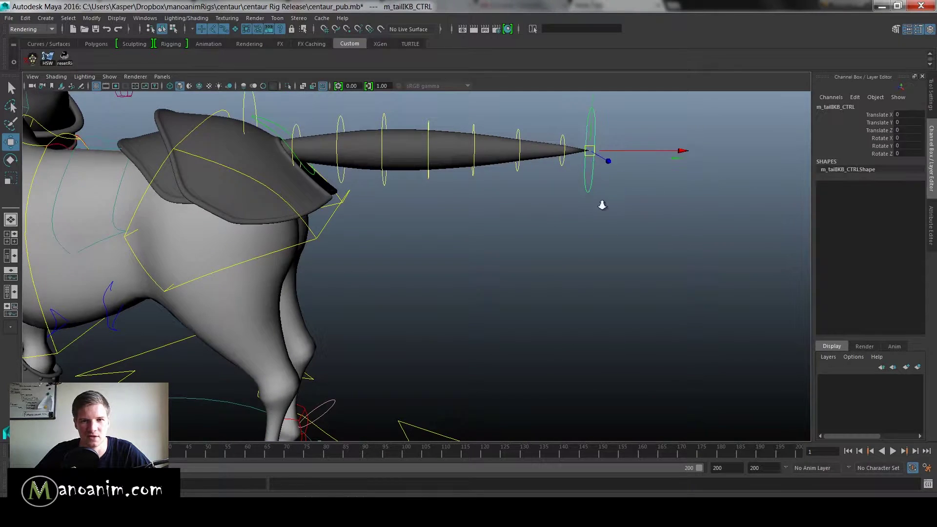
alt+right_drag(602, 205, 561, 215)
alt+middle_drag(561, 214, 561, 255)
alt+right_drag(560, 255, 542, 254)
drag(534, 223, 365, 337)
Step: Move the tail tip IK control sideways, undo both of its moves and clear the selection
alt+middle_drag(366, 337, 553, 358)
alt+drag(553, 358, 403, 293)
alt+middle_drag(403, 292, 388, 288)
drag(412, 379, 455, 380)
alt+drag(438, 338, 542, 345)
key(ctrl+z)
key(ctrl+z)
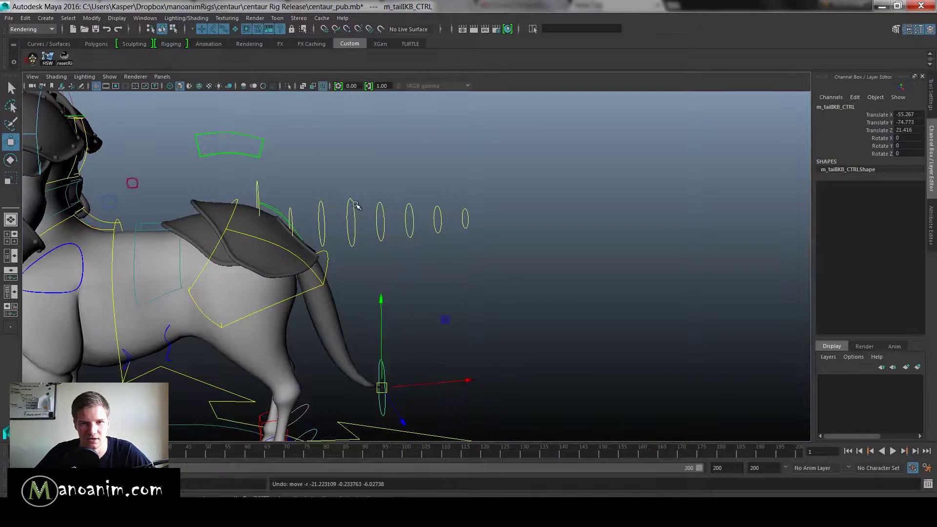
drag(439, 189, 441, 190)
click(453, 203)
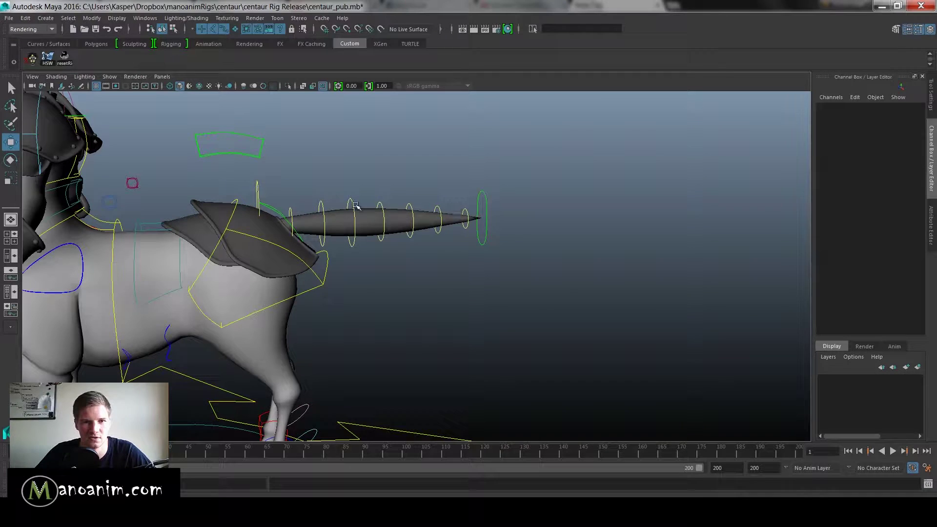
Step: Select the ring controls along the tail together, try rotating them and undo it
drag(463, 207, 470, 208)
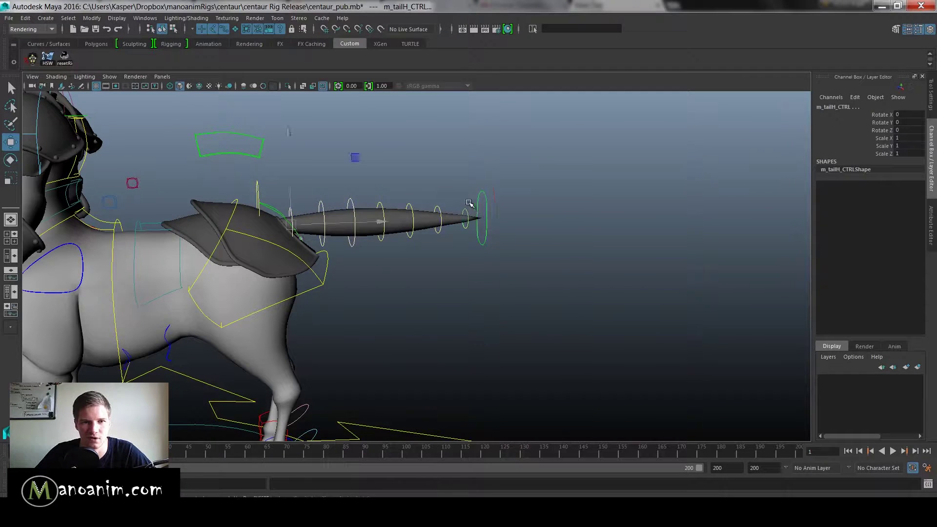
key(e)
mouse_move(423, 144)
mouse_down()
mouse_move(436, 138)
mouse_move(408, 151)
mouse_move(441, 138)
mouse_up()
key(ctrl+z)
Step: Rotate the tail downward from its root control and curl it to the side with its ring controls
click(258, 184)
drag(309, 153, 363, 270)
key(w)
click(349, 256)
key(e)
drag(378, 205, 396, 240)
alt+drag(466, 249, 370, 256)
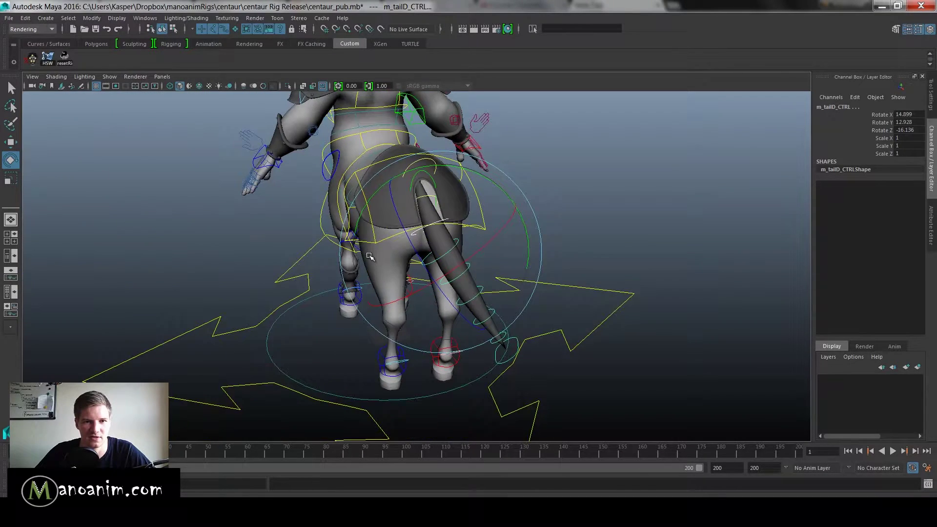
Step: Undo the tail rotations and clear the selection
key(ctrl+z)
key(ctrl+z)
key(ctrl+z)
key(ctrl+z)
click(639, 196)
key(w)
Step: Select the spine root IK control at the horse's rump and set its Back Armor Control to 1
alt+right_drag(415, 168, 343, 215)
alt+middle_drag(343, 215, 355, 236)
alt+drag(356, 236, 462, 259)
alt+middle_drag(462, 259, 571, 234)
alt+right_drag(571, 235, 657, 316)
click(534, 302)
click(868, 161)
middle_drag(606, 192, 623, 203)
Step: Select the hind armor control on the rump, try rotating it and undo the rotation
alt+right_drag(623, 203, 388, 233)
click(389, 233)
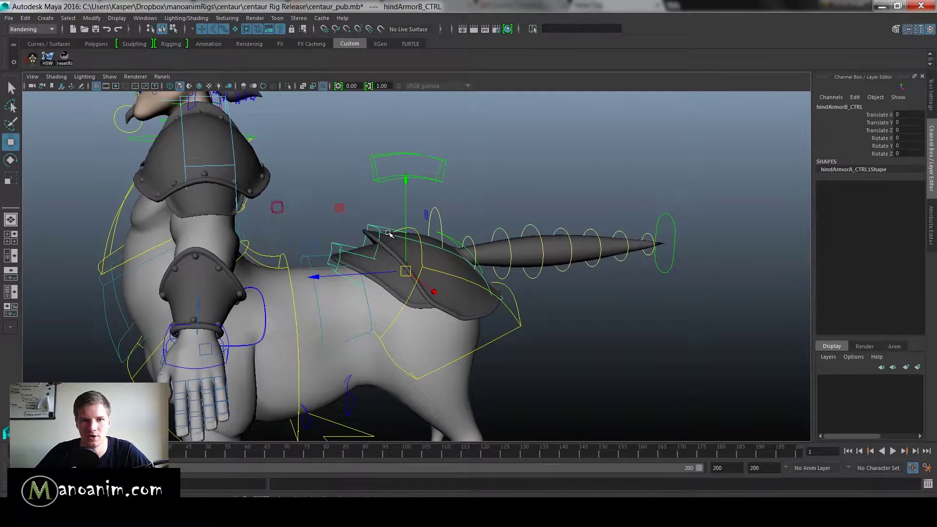
key(e)
key(w)
key(ctrl+z)
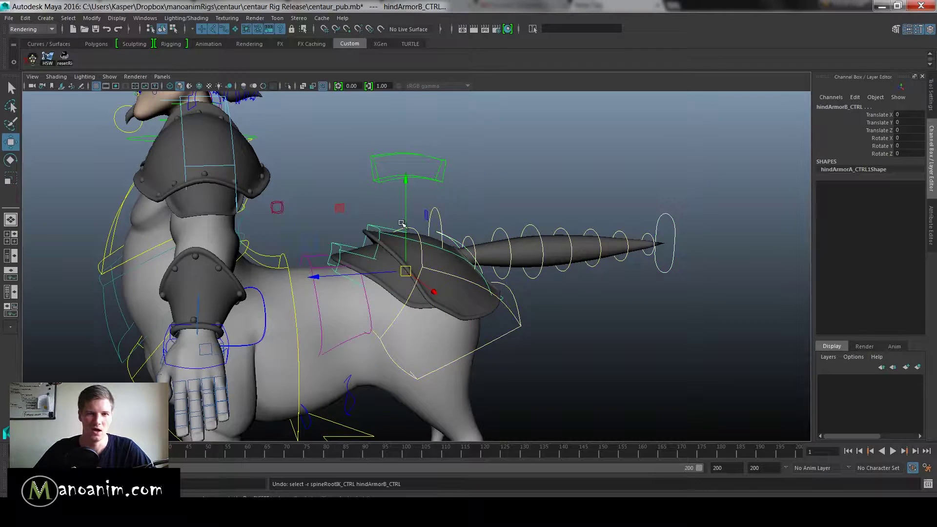
key(e)
drag(403, 238, 405, 248)
key(ctrl+z)
Step: Try moving the front hind armor plate's control slightly, undo it and clear the selection
key(w)
mouse_move(403, 272)
mouse_down()
mouse_move(391, 262)
mouse_move(416, 266)
mouse_up()
key(ctrl+z)
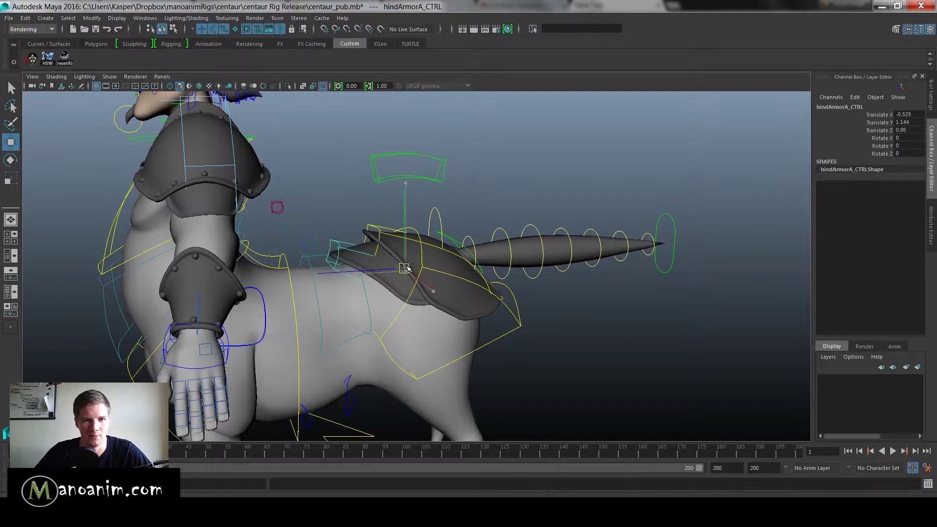
click(486, 215)
Step: Select the left shoulder control above the shoulder armor
alt+drag(546, 229, 405, 191)
click(346, 166)
key(e)
key(w)
drag(317, 192, 319, 189)
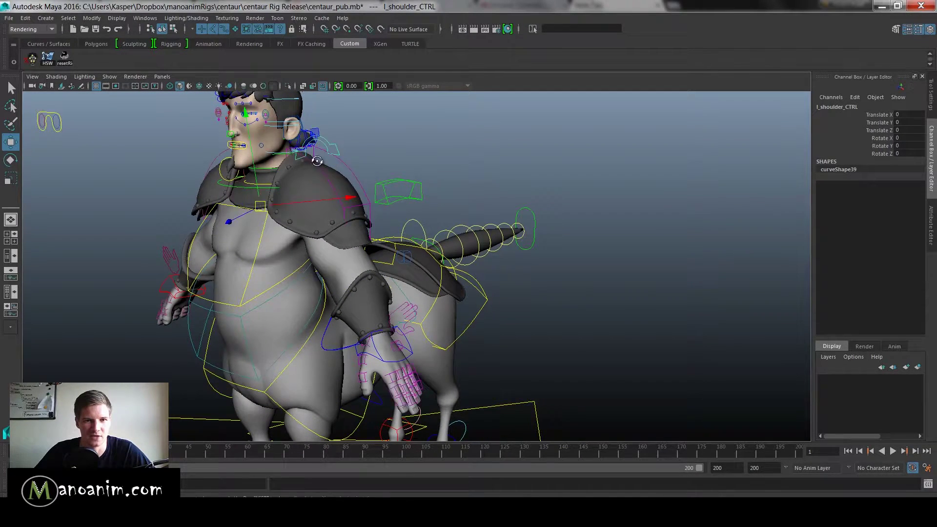
click(436, 155)
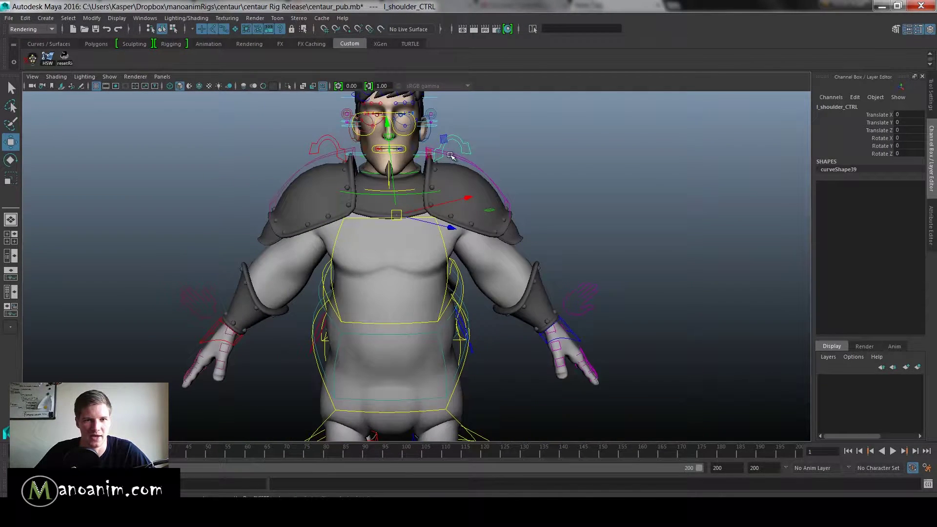
Step: Select the left shoulder pad control, try rotating it and undo the rotation
click(450, 155)
key(e)
key(w)
key(e)
drag(450, 180, 433, 189)
key(ctrl+z)
key(w)
Step: Reselect the left shoulder control, try rotating it, undo the rotation and clear the selection
click(470, 139)
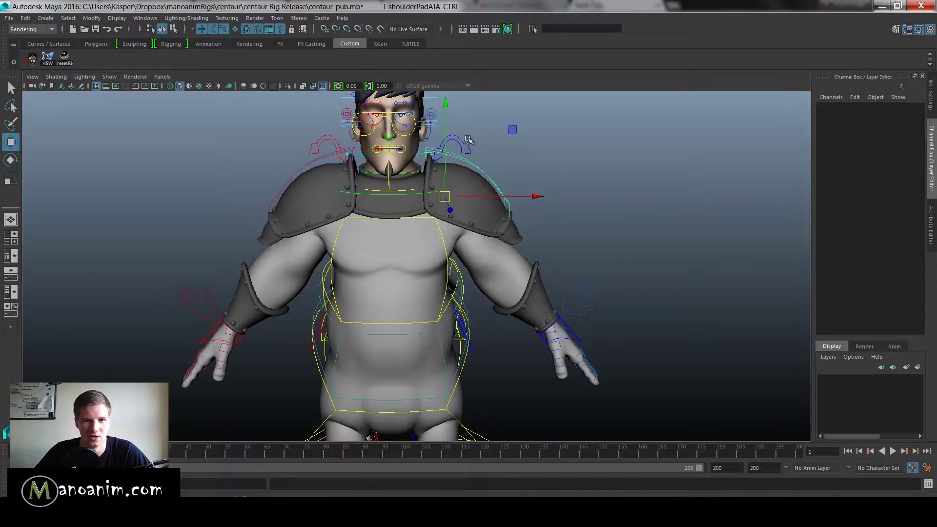
click(461, 143)
key(e)
mouse_move(362, 136)
mouse_down()
mouse_move(390, 138)
mouse_move(350, 143)
mouse_up()
key(ctrl+z)
click(630, 173)
key(w)
Step: Select the left hand-shaped control and set its Pinky, Ring, Middle and Index Bend to 25.6
alt+right_drag(629, 173, 697, 313)
alt+middle_drag(698, 313, 615, 217)
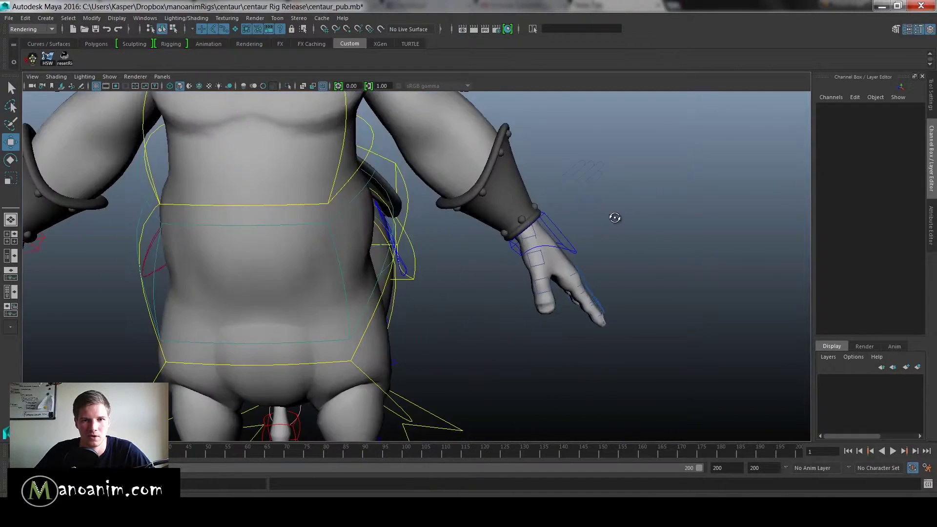
alt+drag(615, 218, 578, 219)
alt+drag(482, 216, 519, 222)
click(541, 204)
alt+right_drag(612, 207, 545, 178)
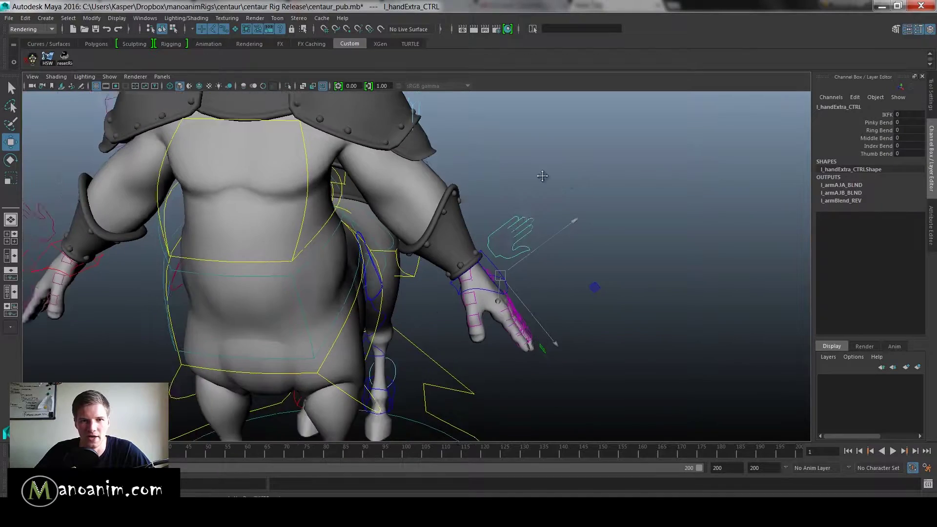
alt+drag(546, 178, 488, 180)
alt+right_drag(488, 180, 605, 190)
click(881, 123)
shift+click(875, 145)
middle_drag(629, 160, 566, 178)
Step: Select the left pinky's base control and rotate it outward to about -2.1, -13.4, -5.5
alt+drag(566, 178, 502, 186)
alt+right_drag(410, 201, 540, 215)
alt+drag(401, 211, 517, 210)
alt+drag(360, 224, 425, 317)
key(w)
click(440, 327)
key(e)
key(w)
key(e)
drag(471, 284, 500, 296)
alt+drag(565, 294, 491, 276)
key(w)
Step: Select the next control along the left pinky, rotate it to about -7.6, -11.3, 4.9 and scale its X to 0.875
key(r)
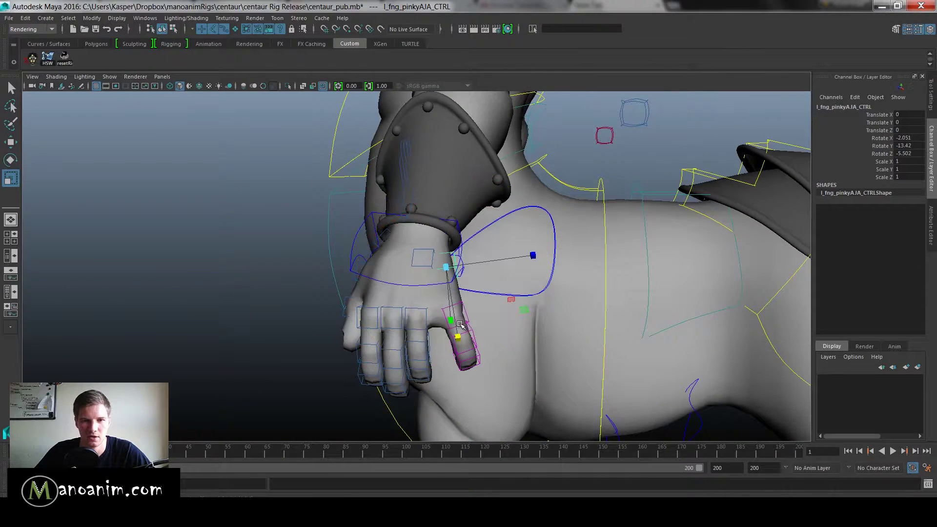
click(465, 360)
key(e)
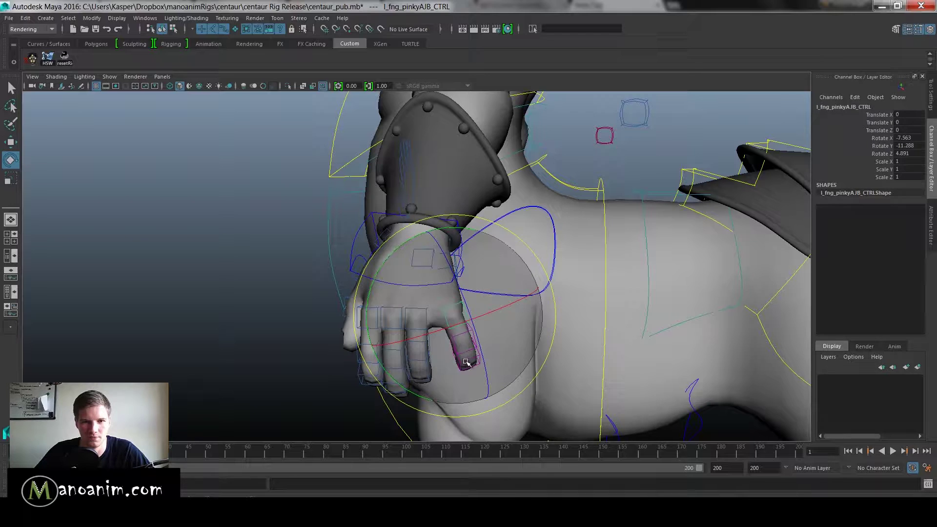
key(r)
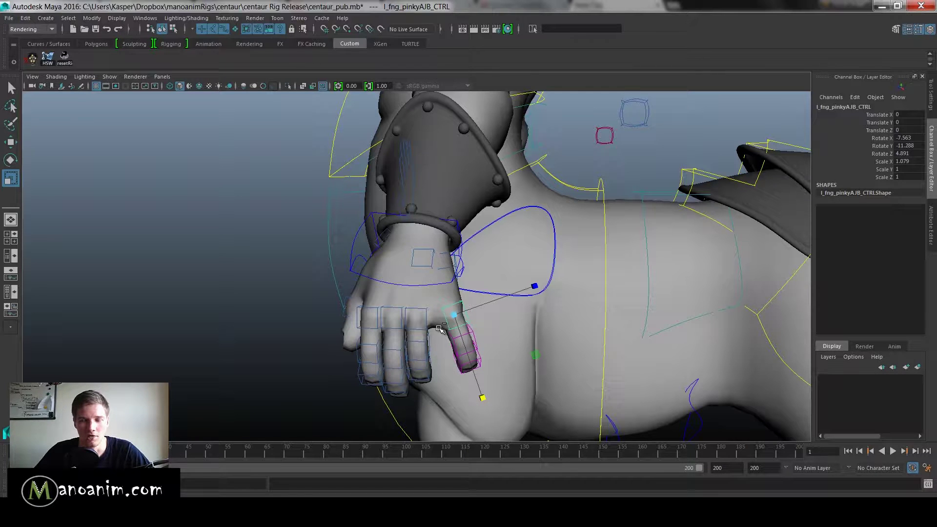
alt+drag(495, 316, 472, 276)
alt+right_drag(472, 276, 554, 326)
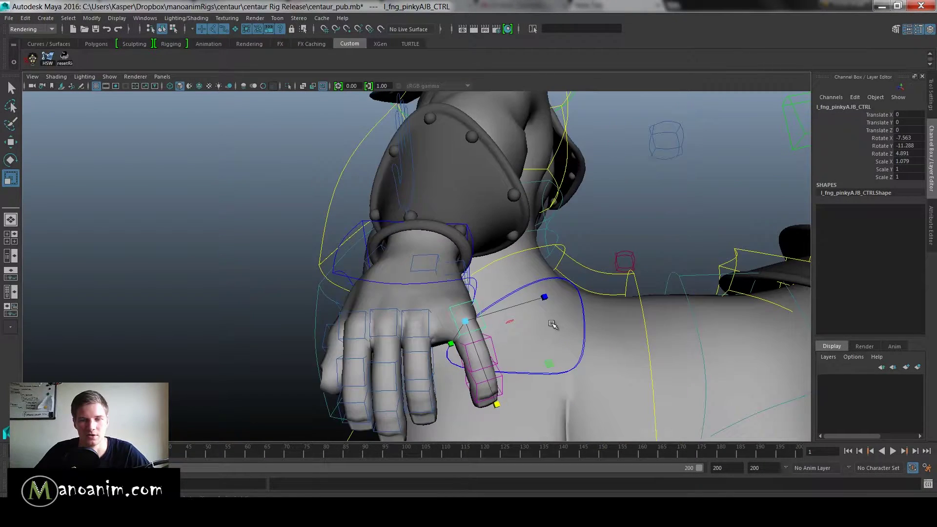
alt+middle_drag(553, 349, 552, 323)
alt+drag(551, 324, 511, 375)
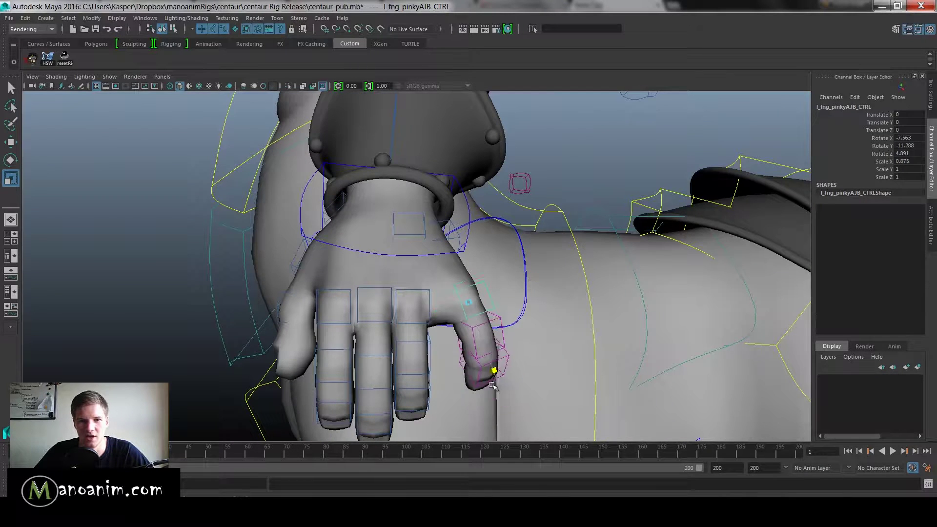
Step: Undo the scaling and rotations of the left pinky controls and clear the selection
key(ctrl+z)
key(ctrl+z)
key(ctrl+z)
key(ctrl+z)
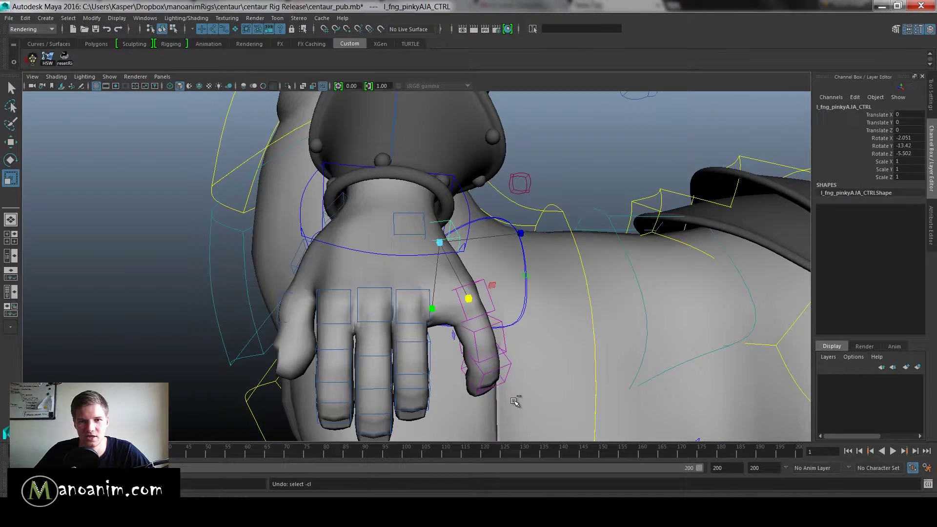
key(ctrl+z)
key(ctrl+z)
key(ctrl+z)
key(ctrl+z)
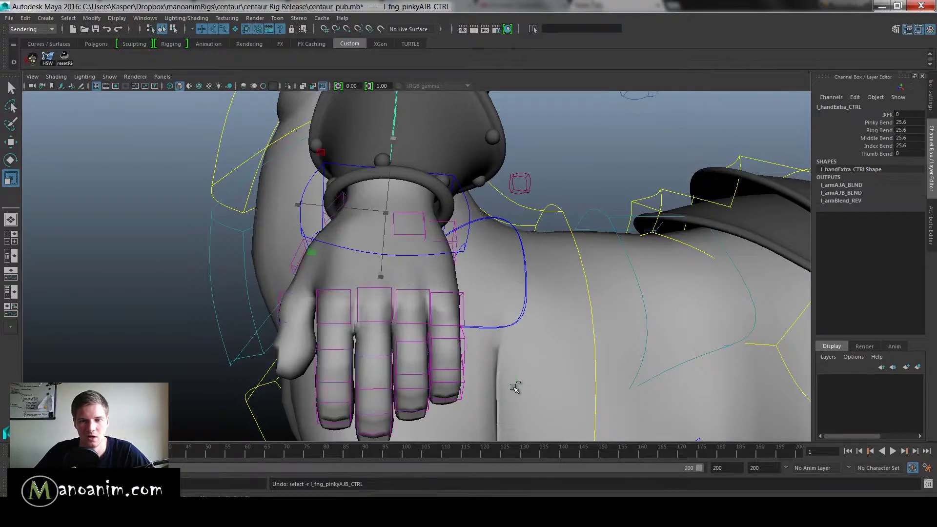
click(513, 388)
Step: Select the left front leg control, try lifting it and changing its Pressure, and undo both
alt+drag(362, 297, 459, 298)
alt+right_drag(458, 299, 317, 274)
key(w)
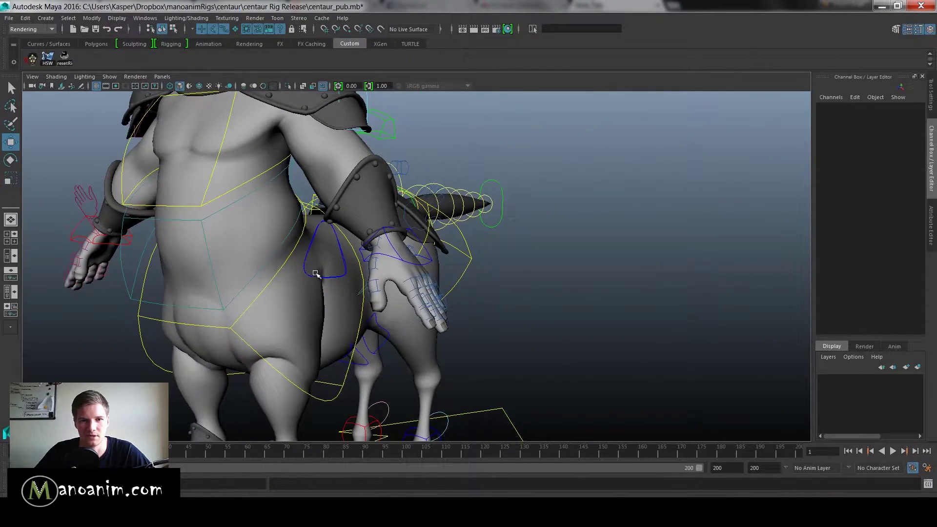
click(445, 271)
alt+drag(445, 271, 332, 249)
alt+right_drag(332, 249, 500, 335)
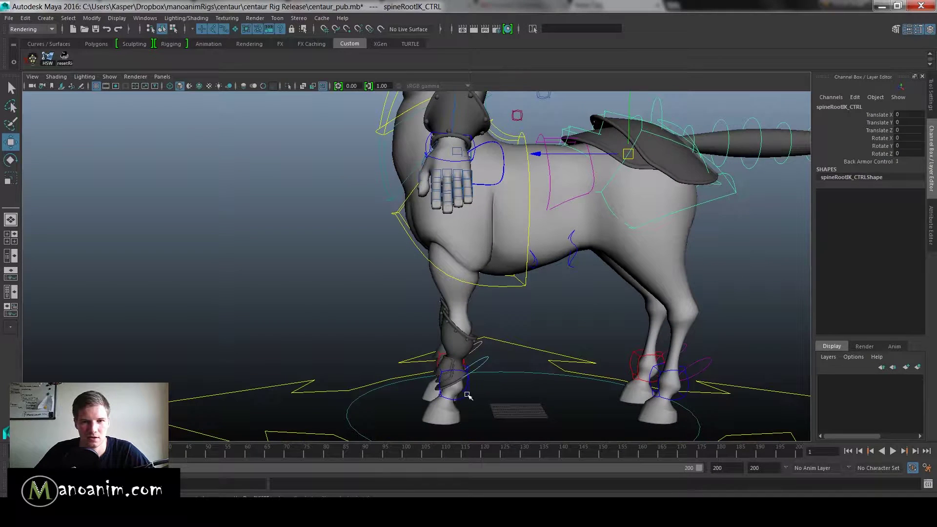
click(454, 382)
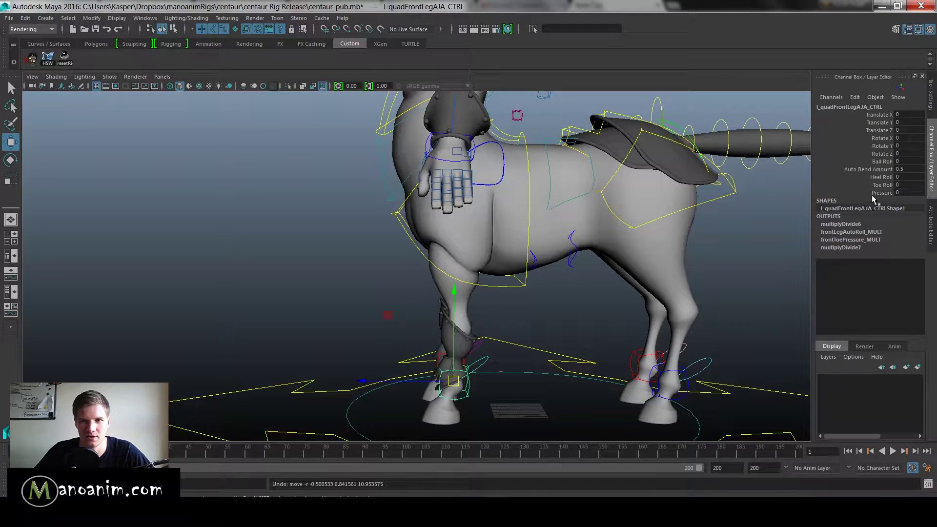
mouse_move(555, 262)
middle_down()
mouse_move(493, 225)
mouse_move(533, 269)
mouse_move(561, 278)
middle_up()
key(ctrl+z)
Step: Try moving the yellow control at the withers down and backward, and undo the move
alt+right_drag(598, 272, 510, 248)
alt+middle_drag(510, 249, 487, 324)
alt+right_drag(487, 324, 502, 235)
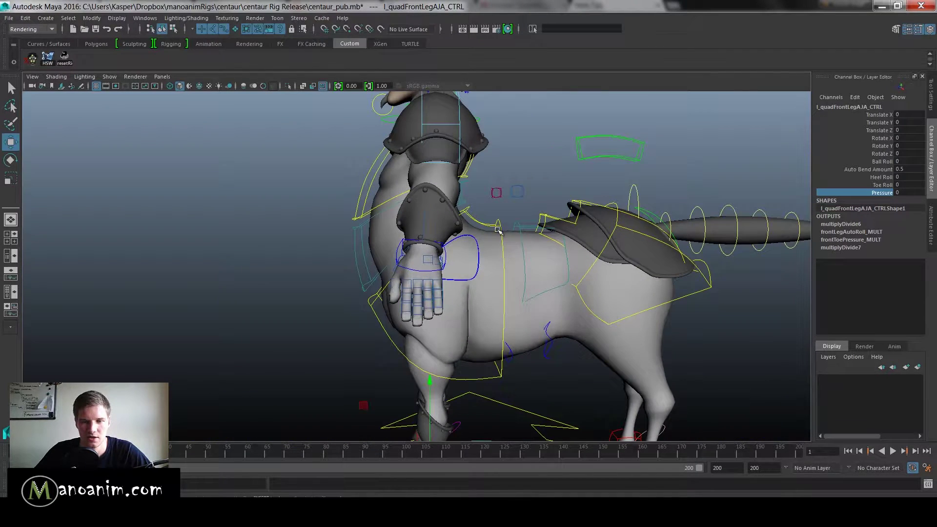
click(488, 227)
drag(478, 252, 512, 276)
key(z)
Step: Select the human spine end IK control on the chest, try moving it and undo the move
alt+right_drag(512, 276, 546, 276)
alt+drag(331, 219, 372, 220)
scroll(372, 220, down, 3)
alt+middle_drag(372, 220, 411, 237)
click(384, 308)
mouse_move(354, 167)
mouse_down()
mouse_move(365, 172)
mouse_move(342, 154)
mouse_up()
key(ctrl+z)
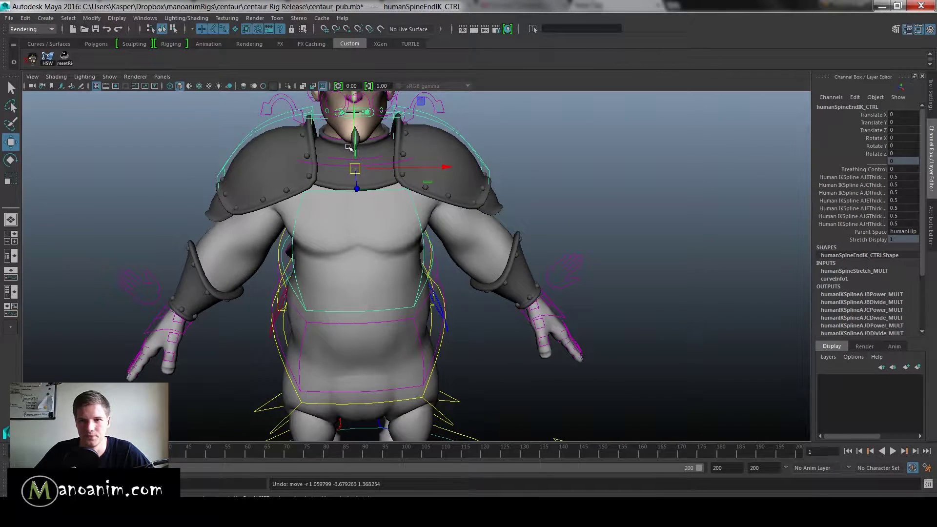
Step: Raise the human spine end IK control on the chest to a Translate Y of about 11.388
drag(356, 109, 346, 90)
alt+drag(517, 229, 511, 205)
alt+right_drag(510, 205, 568, 200)
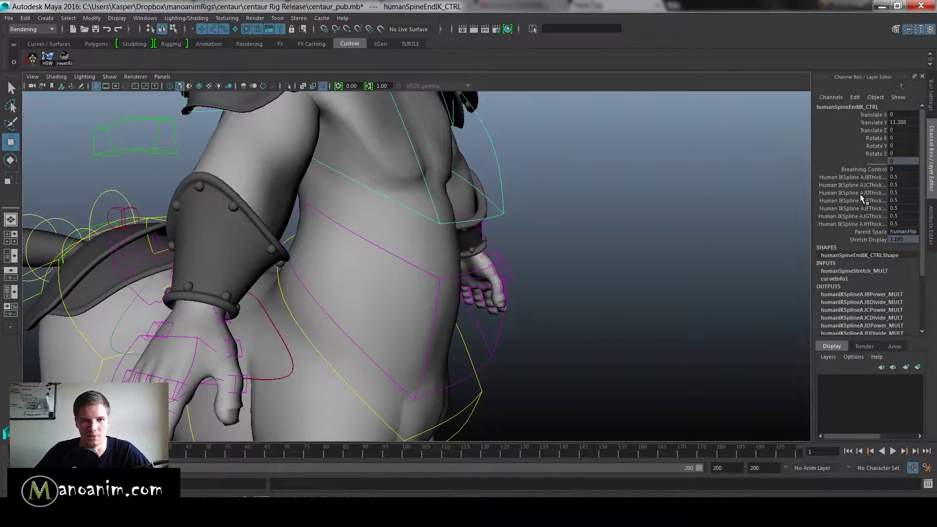
Step: Try changing the human spine thickness attributes, including 1.11 for Human IKSpline AJE, and undo the changes
middle_drag(458, 246, 475, 247)
key(ctrl+z)
mouse_move(866, 178)
mouse_down()
mouse_move(854, 229)
mouse_move(854, 185)
mouse_up()
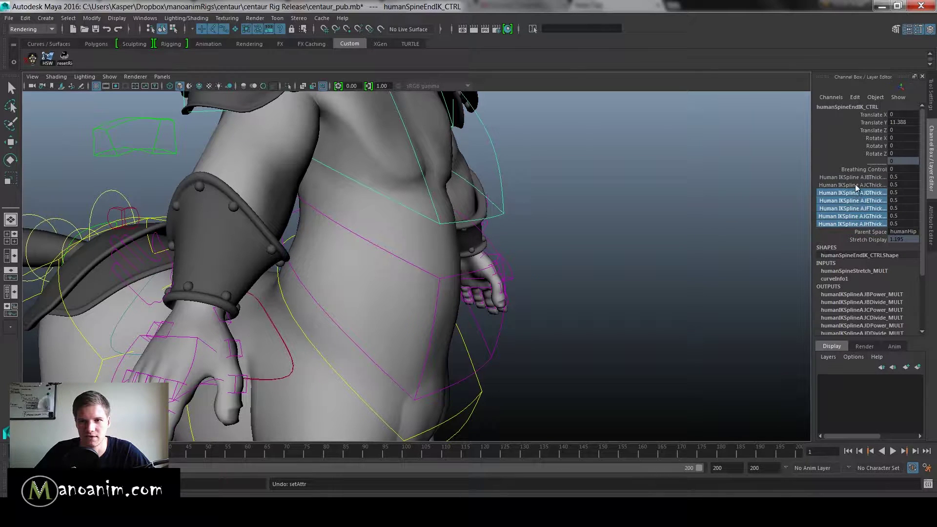
click(858, 202)
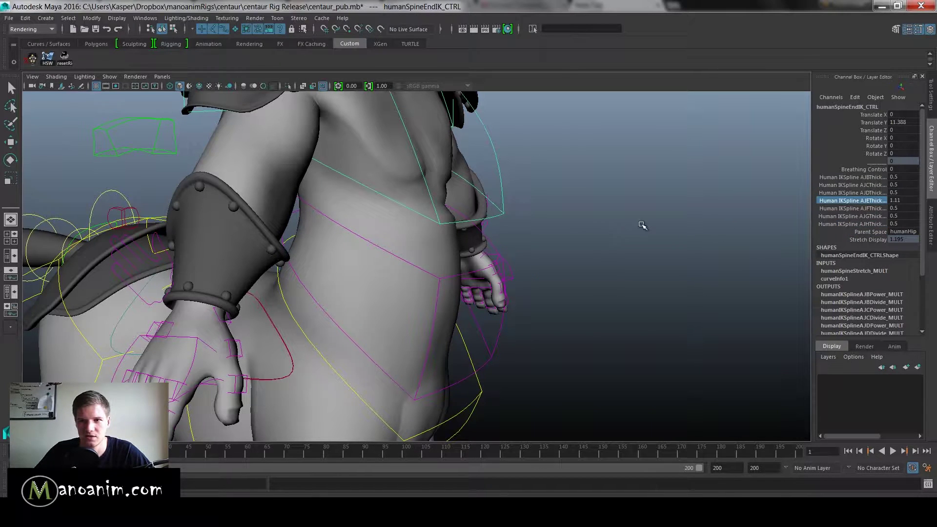
key(ctrl+z)
Step: Set the human IK spline thickness to 0.87 for AJC and AJG, and to 1.27 for AJD, AJE and AJF
drag(867, 185, 867, 195)
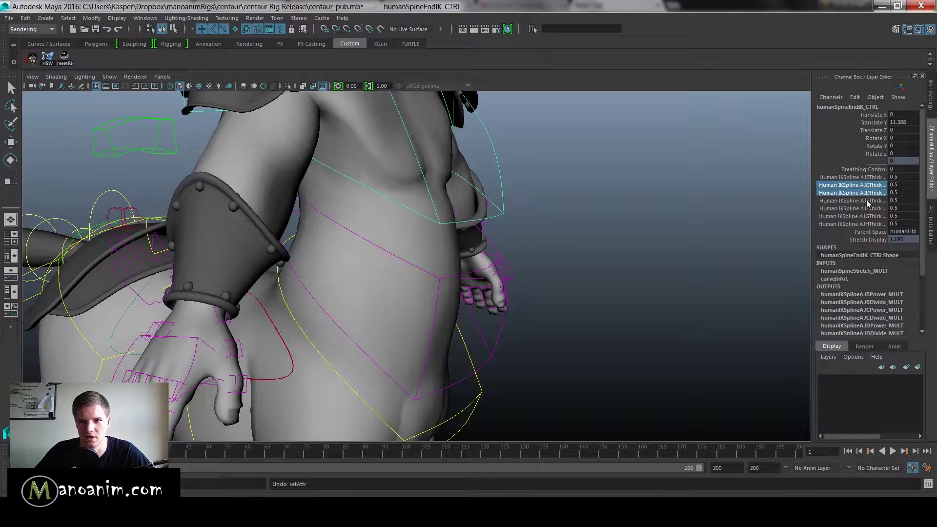
mouse_move(597, 227)
middle_down()
mouse_move(578, 234)
mouse_move(590, 235)
middle_up()
drag(881, 195, 874, 215)
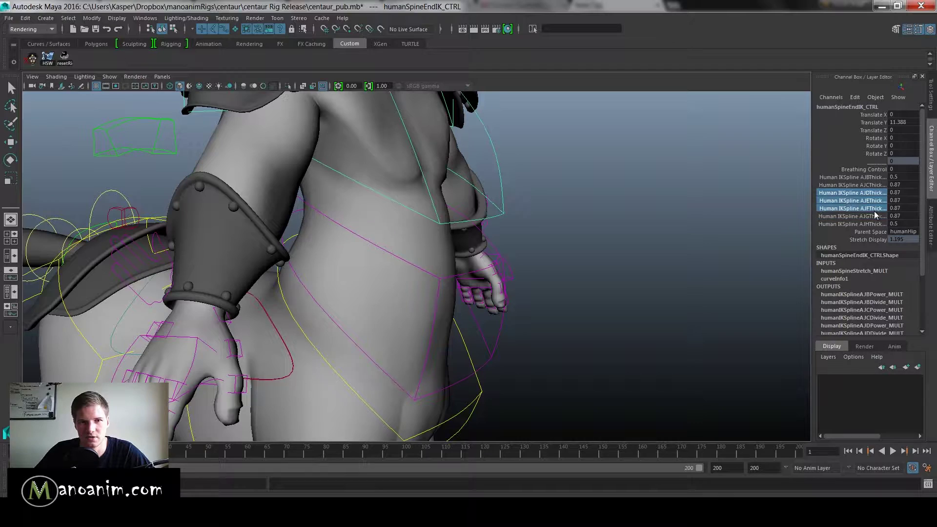
middle_drag(582, 233, 599, 233)
Step: Try lowering the human spine end IK control from the front, undo it, and reset Translate Y and Translate Z to 0
alt+right_drag(665, 219, 541, 215)
alt+drag(542, 215, 441, 207)
alt+right_drag(441, 208, 380, 191)
key(w)
mouse_move(380, 166)
middle_down()
mouse_move(380, 220)
mouse_move(386, 127)
mouse_move(374, 200)
mouse_move(375, 161)
mouse_move(373, 200)
mouse_move(375, 166)
mouse_move(380, 195)
mouse_move(383, 184)
middle_up()
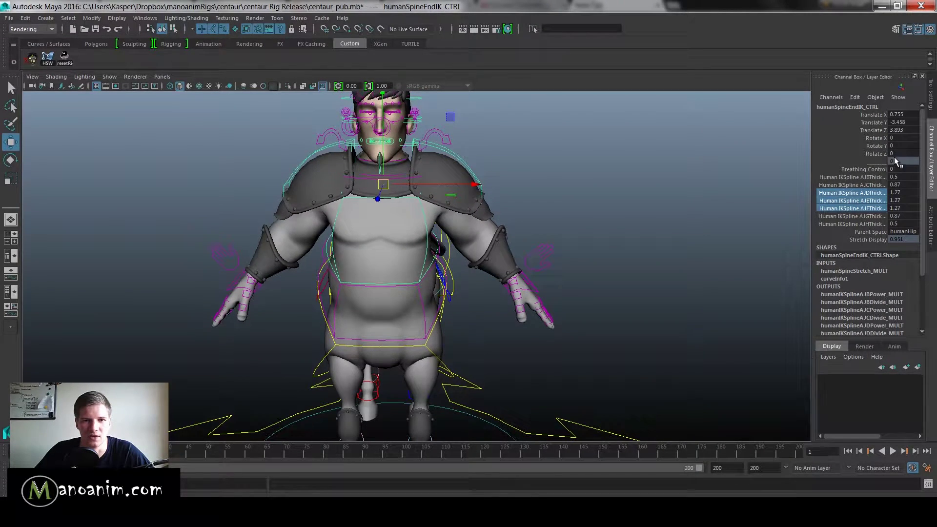
key(ctrl+z)
drag(905, 123, 899, 129)
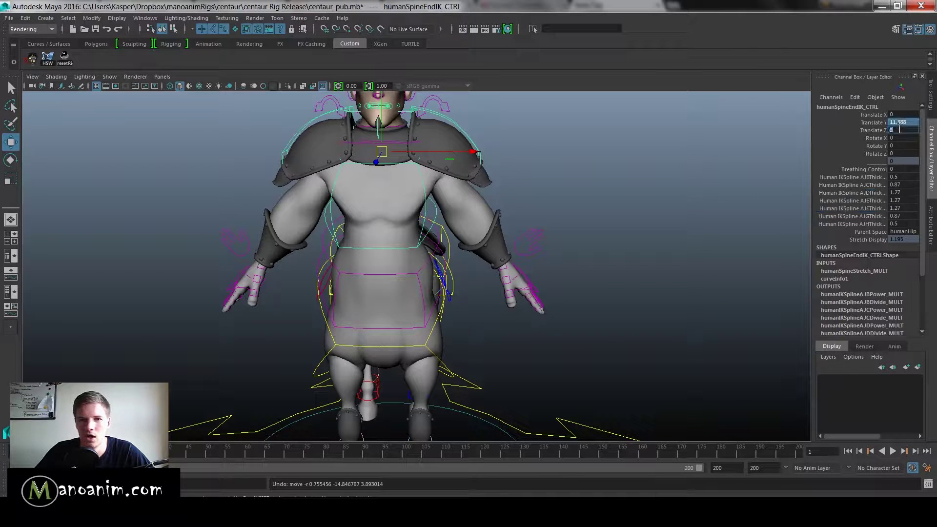
key(Return)
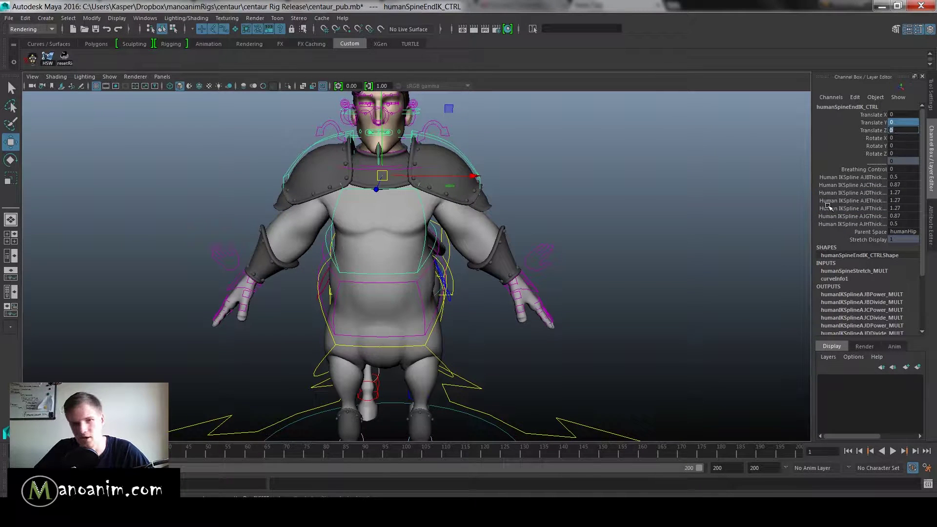
Step: Try adjusting the AJC to AJF thickness values and moving the chest control, and undo back to the raised chest
alt+right_drag(671, 221, 617, 205)
alt+middle_drag(616, 205, 638, 208)
drag(876, 185, 862, 208)
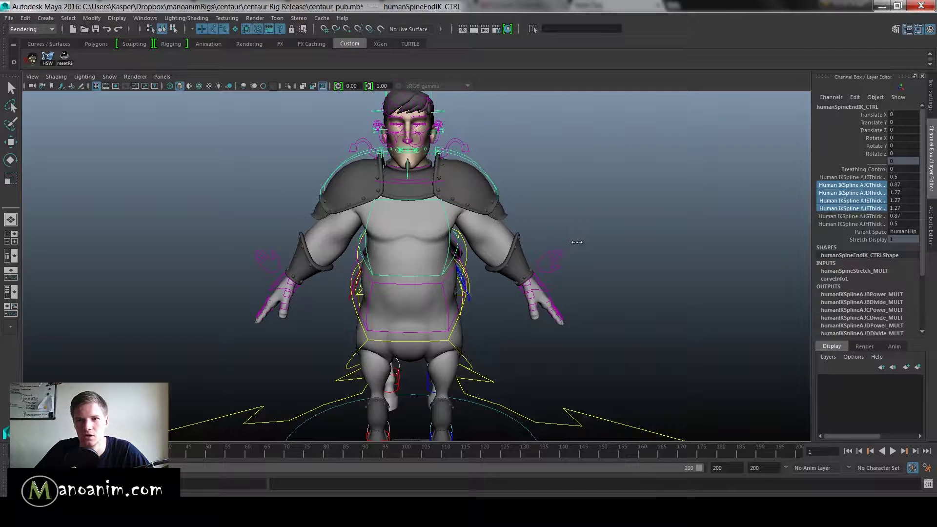
alt+middle_drag(541, 234, 573, 209)
alt+right_drag(480, 210, 510, 208)
mouse_move(445, 135)
mouse_down()
mouse_move(442, 148)
mouse_move(442, 125)
mouse_up()
key(ctrl+z)
key(ctrl+z)
key(ctrl+z)
key(ctrl+z)
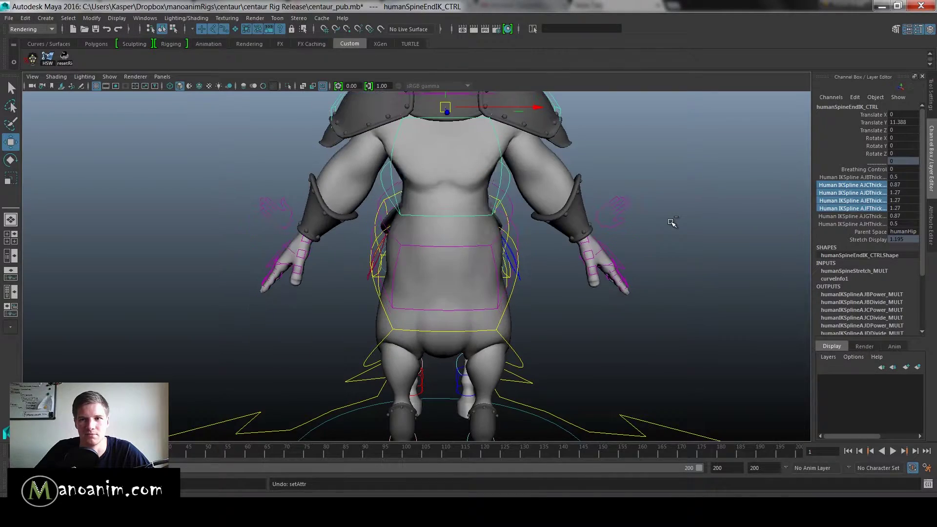
Step: Select the left arm pole vector control behind the elbow, try moving it, undo the move and clear the selection
alt+right_drag(692, 223, 662, 200)
click(590, 230)
alt+right_drag(478, 299, 599, 295)
alt+drag(599, 295, 459, 252)
alt+middle_drag(553, 234, 488, 266)
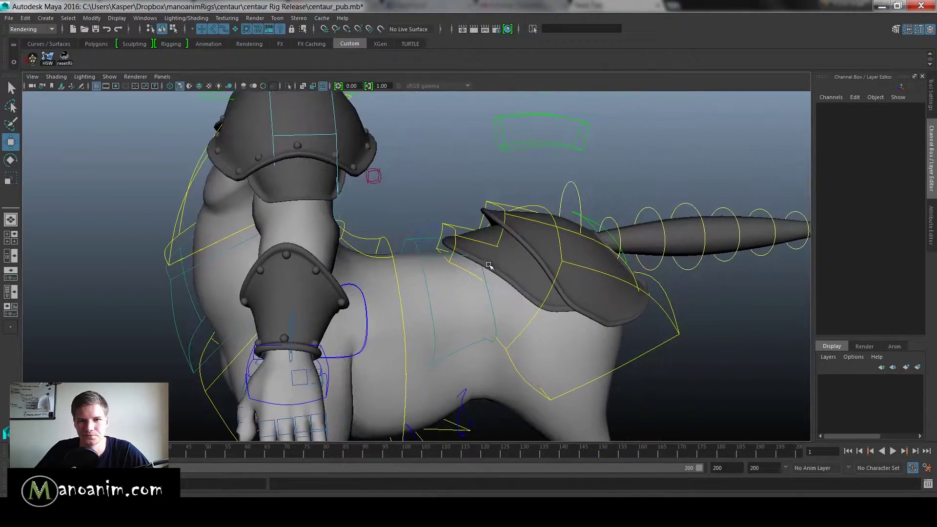
click(429, 227)
alt+drag(428, 227, 468, 241)
key(ctrl+z)
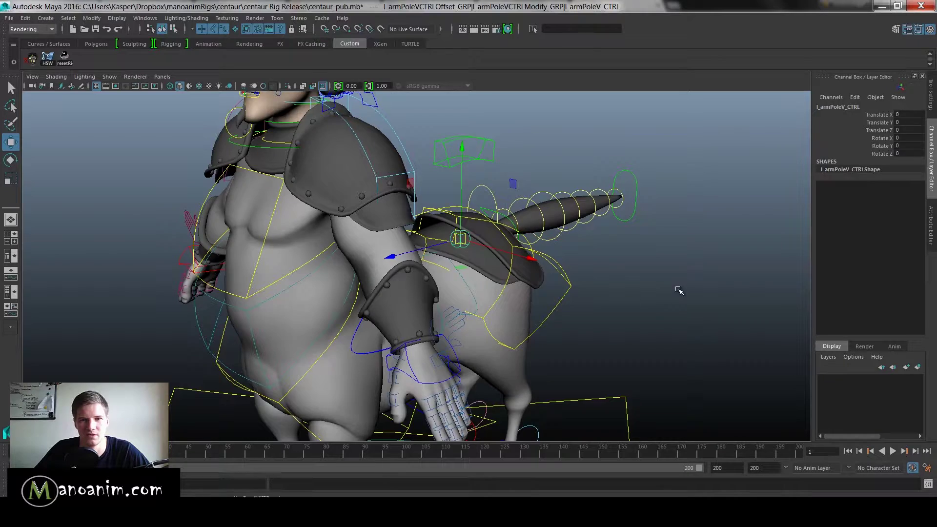
click(677, 291)
Step: Select the left arm IK control at the wrist, try moving it and undo the move
scroll(520, 284, down, 2)
alt+drag(520, 285, 582, 320)
scroll(637, 320, up, 2)
click(580, 313)
drag(524, 318, 516, 298)
key(ctrl+z)
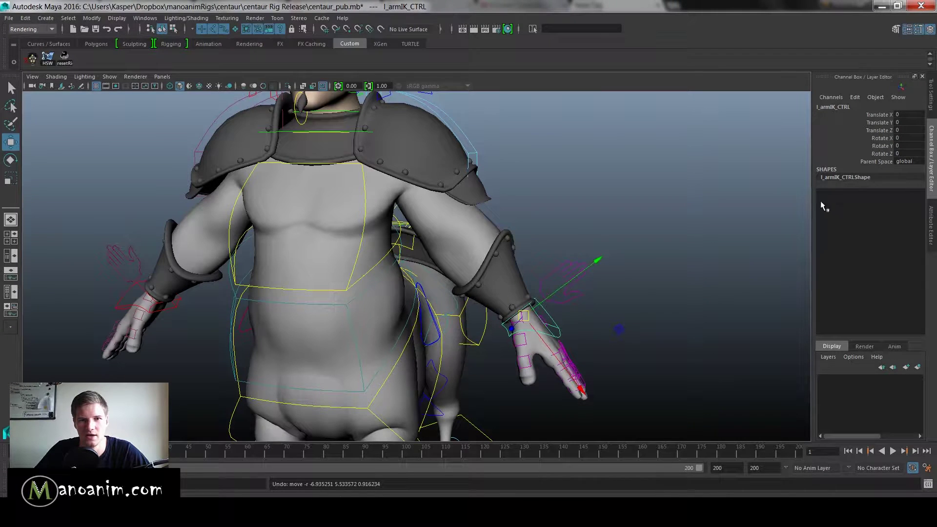
Step: Set the left arm IK control's Parent Space to head
click(903, 162)
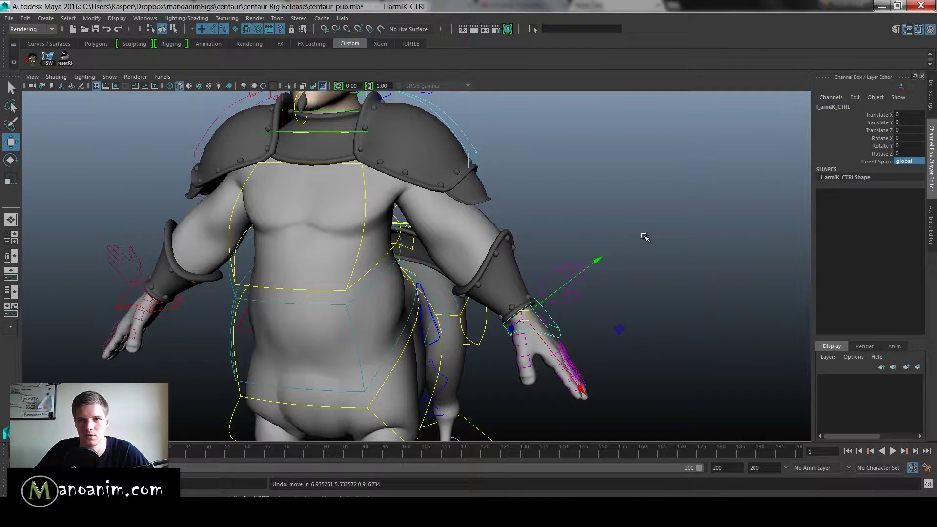
alt+drag(662, 235, 454, 307)
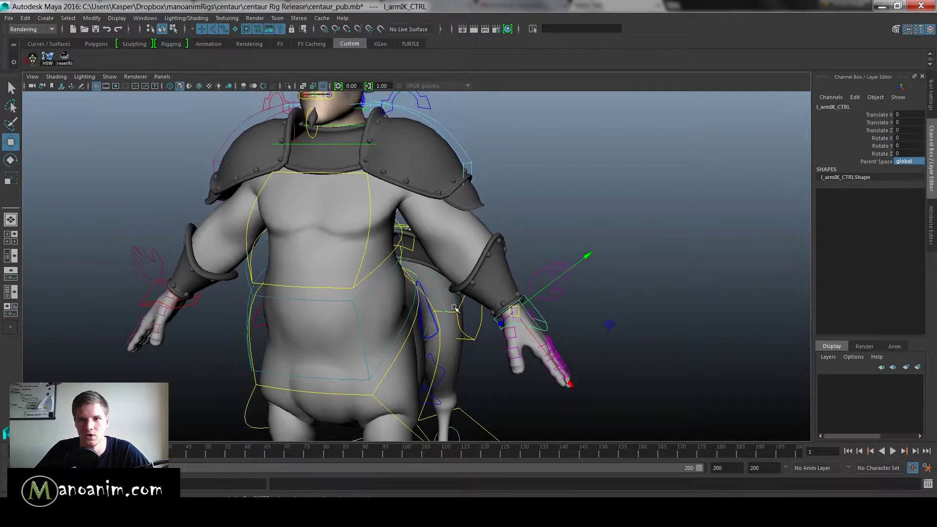
click(917, 162)
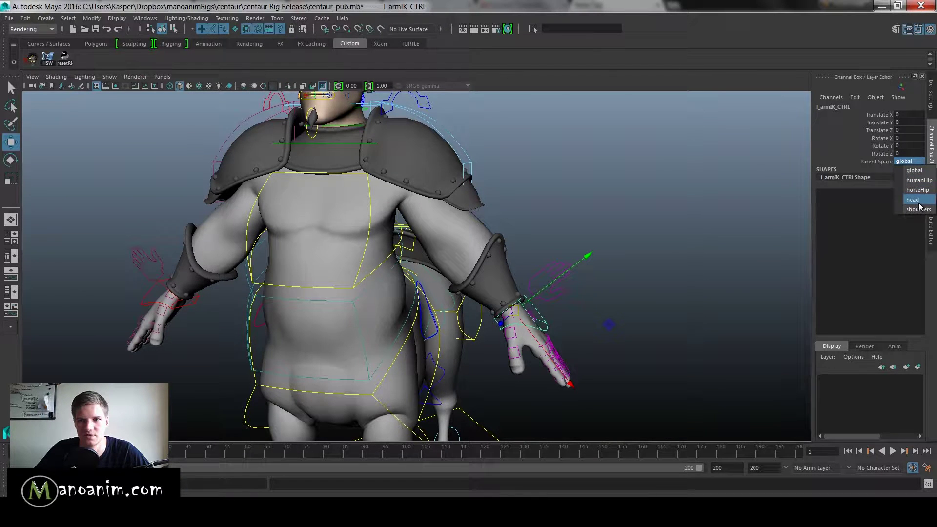
click(912, 200)
Step: Try posing the left arm IK control closer to the body, moving and rotating the hand inward
drag(517, 312, 420, 275)
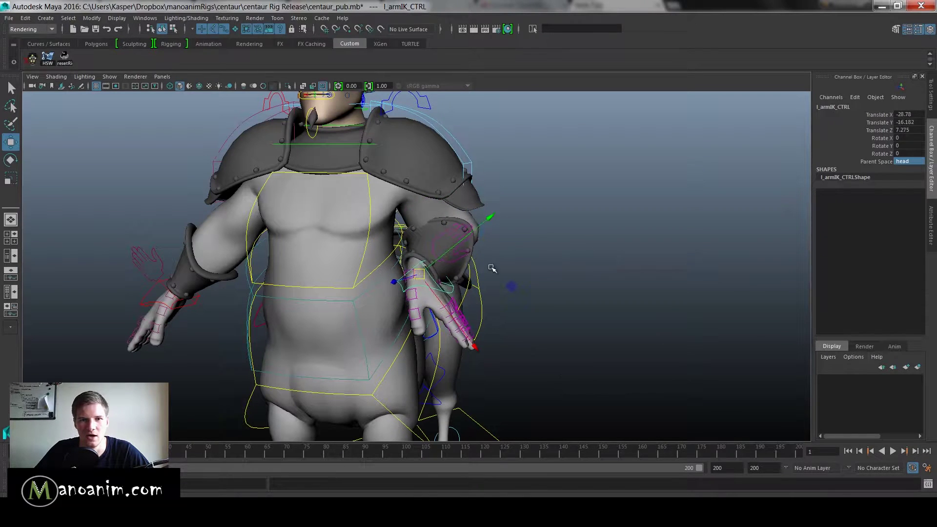
key(ctrl+z)
drag(517, 312, 511, 273)
key(e)
drag(564, 315, 467, 284)
key(w)
click(505, 278)
key(ctrl+z)
scroll(482, 203, down, 4)
scroll(485, 202, up, 2)
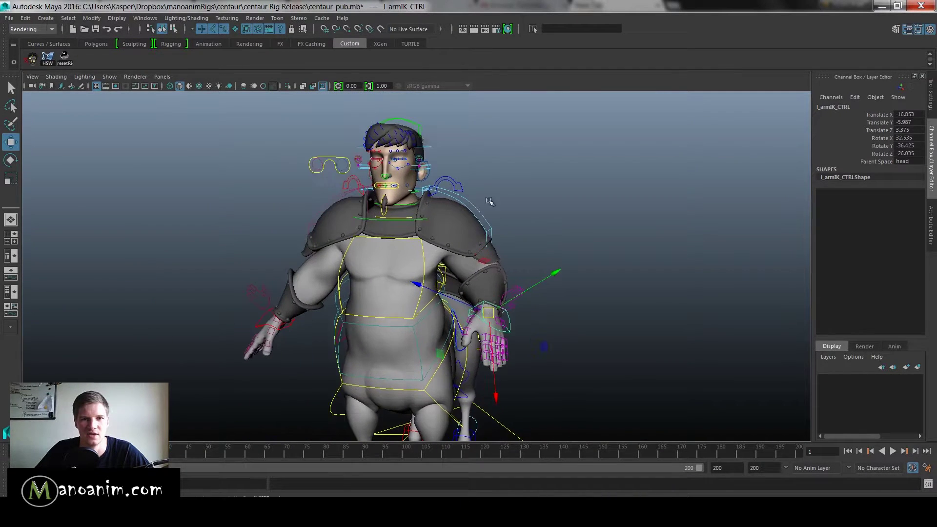
Step: Rotate the head control to test the head-parented hand, and undo the head rotation and the hand pose
click(419, 131)
key(e)
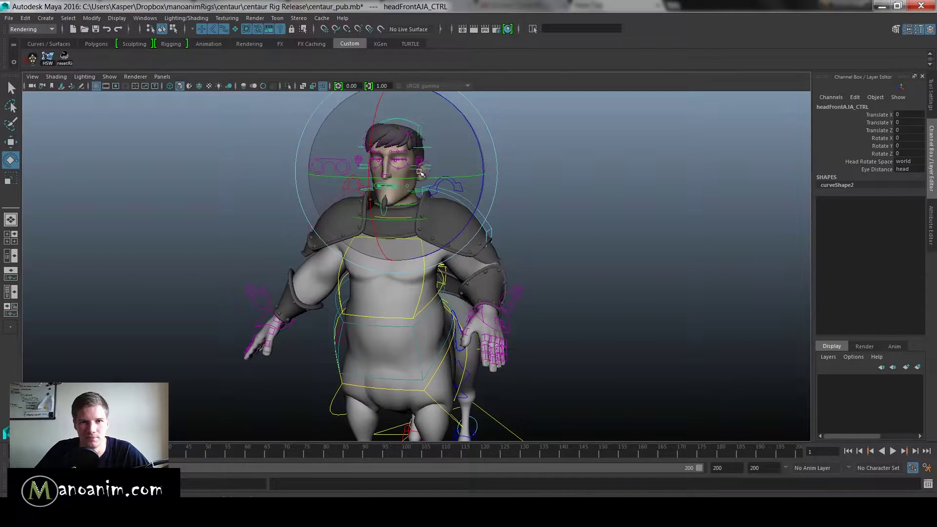
drag(418, 144, 530, 180)
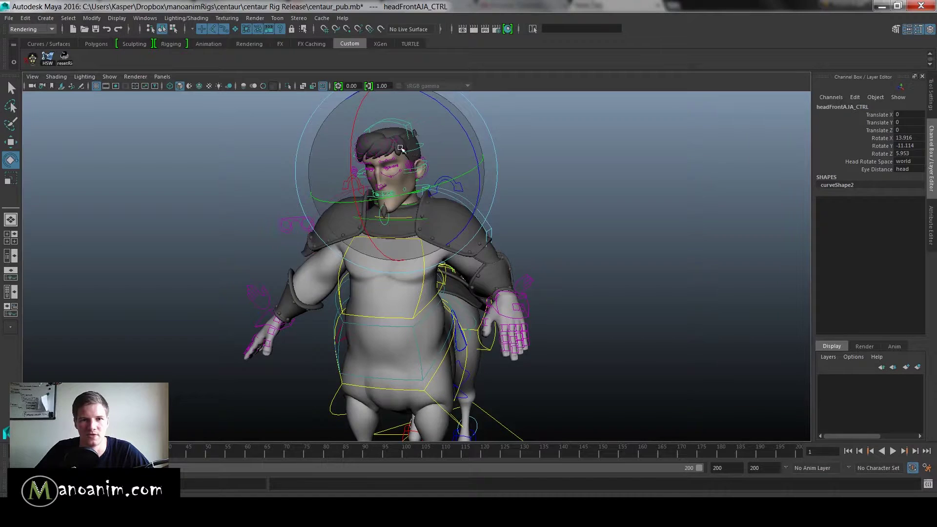
key(ctrl+z)
key(ctrl+z)
key(ctrl+z)
key(ctrl+z)
key(ctrl+z)
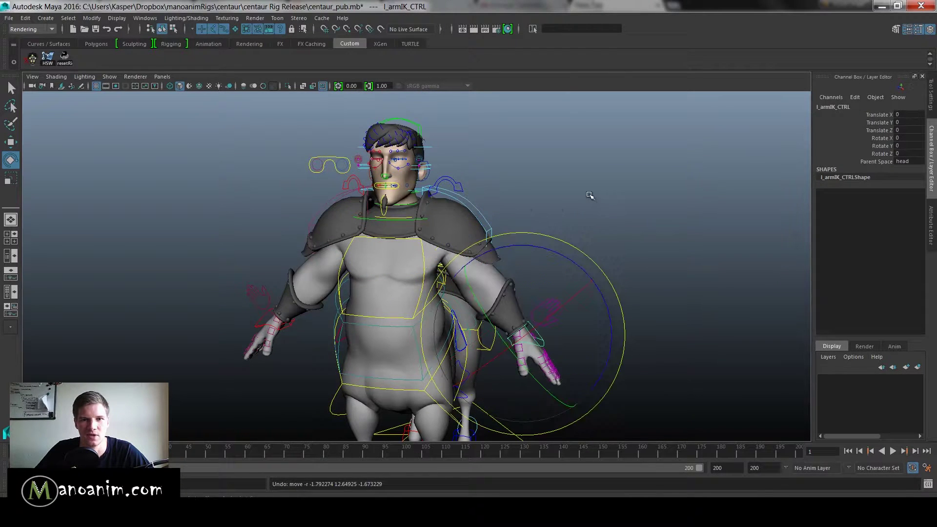
Step: Reselect the left arm IK control and set its Parent Space to humanHip
click(576, 242)
key(w)
alt+right_drag(592, 291, 604, 431)
alt+middle_drag(605, 431, 573, 288)
click(543, 265)
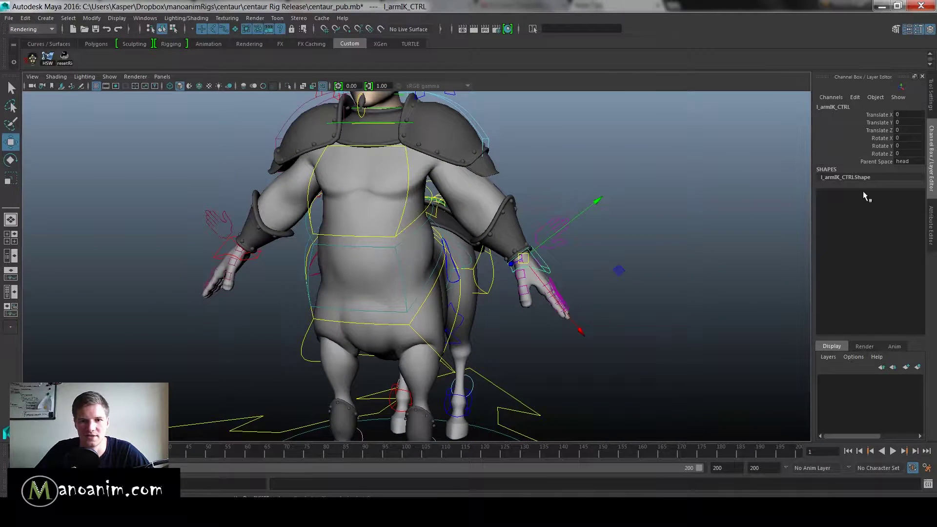
click(907, 161)
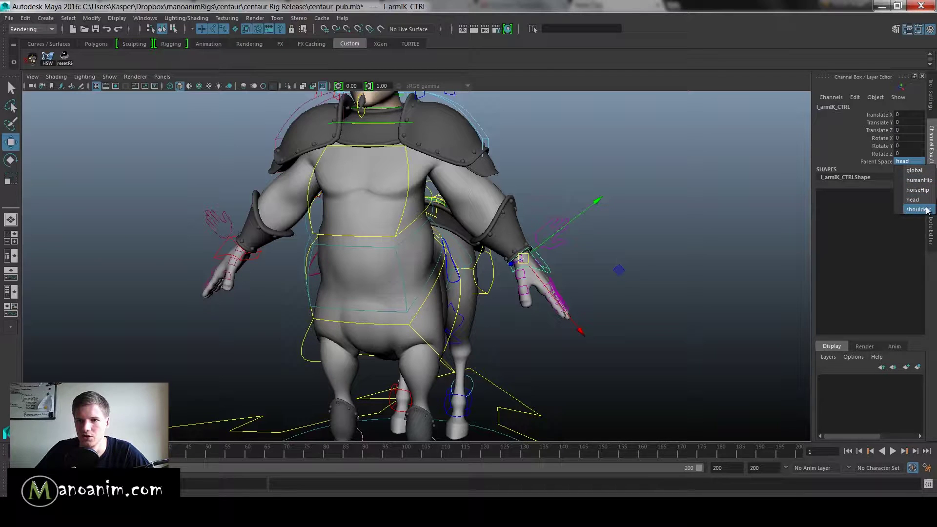
click(918, 180)
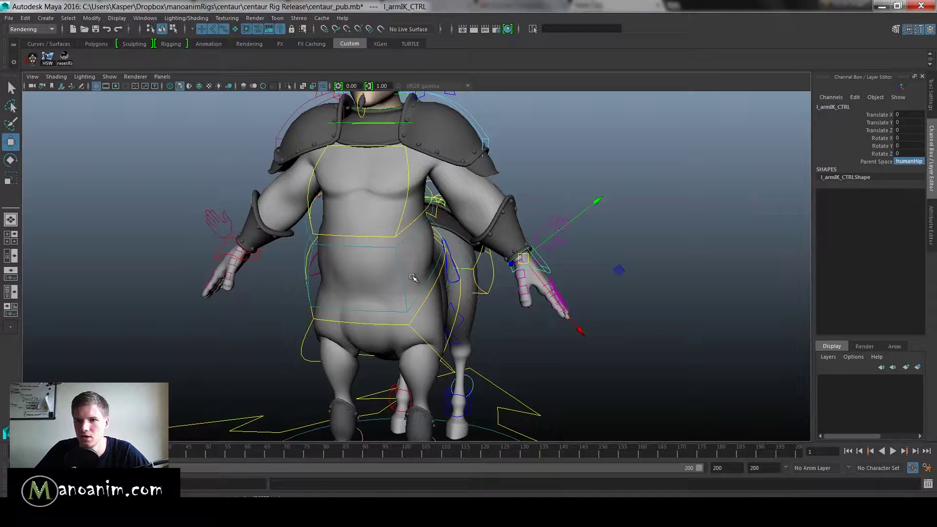
Step: Select the horse spine end IK control at the waist, try rotating it and undo the rotation
click(423, 306)
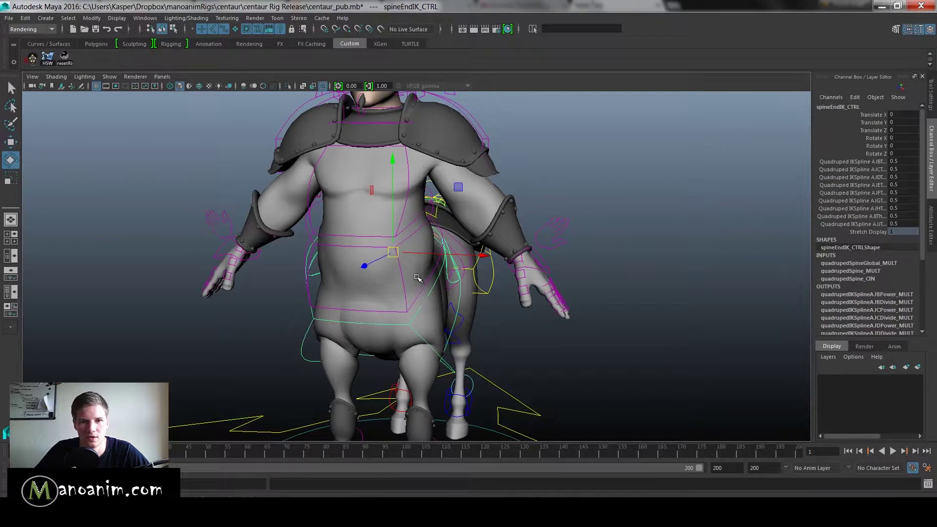
key(e)
drag(422, 247, 433, 262)
key(ctrl+z)
Step: Move the left arm IK control to the hip at about -20.234, -26.463, 8.944 and rotate it to about 30.842, -5.816, -47.443
click(552, 270)
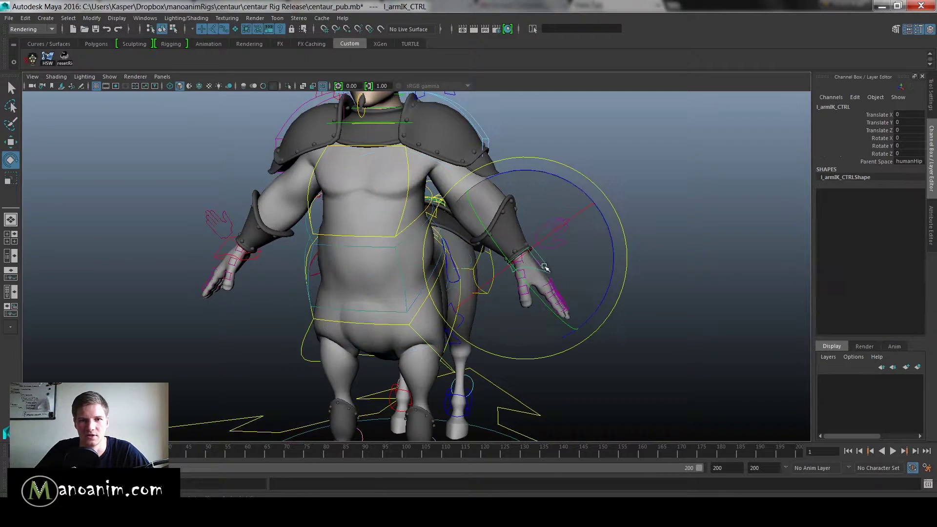
key(w)
drag(529, 262, 390, 315)
key(e)
drag(484, 251, 443, 278)
key(w)
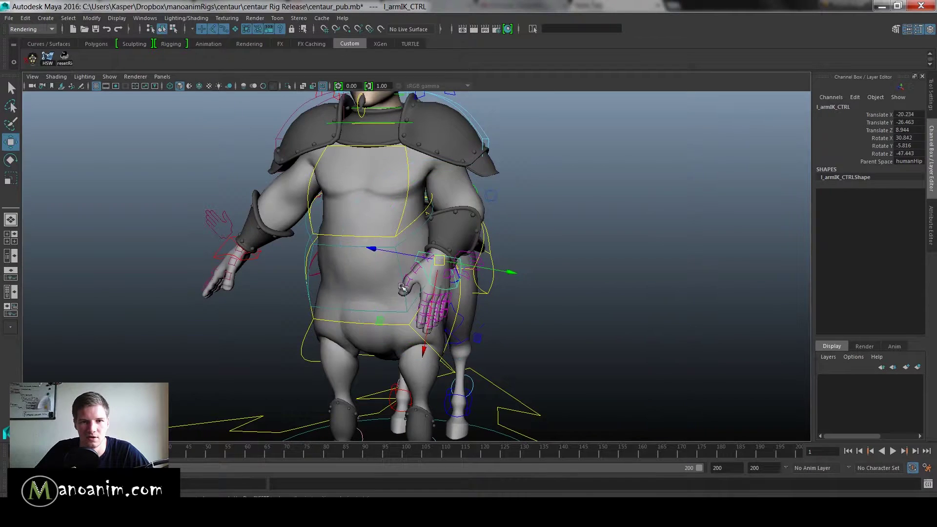
Step: Select the left arm pole vector control and move it outward to about 30.845, 1.799, -2.996
click(408, 330)
key(e)
click(491, 195)
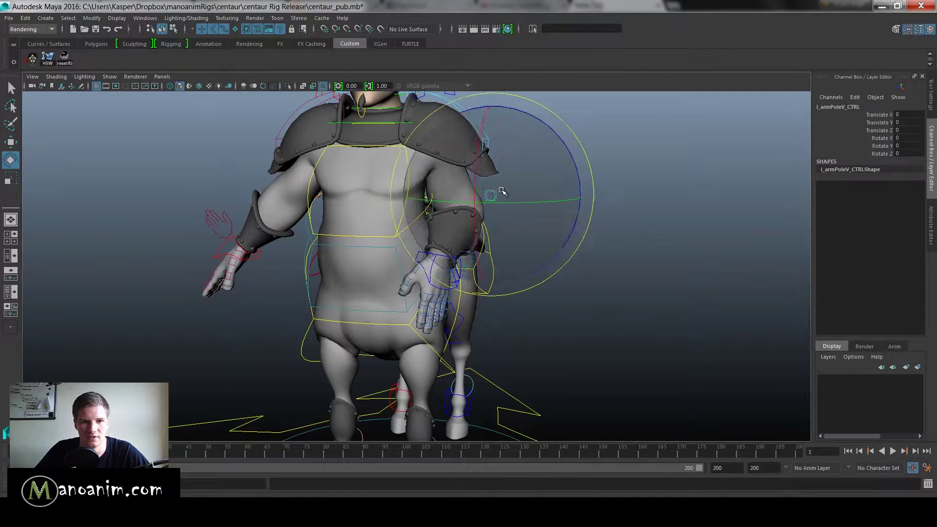
alt+drag(487, 198, 502, 202)
key(w)
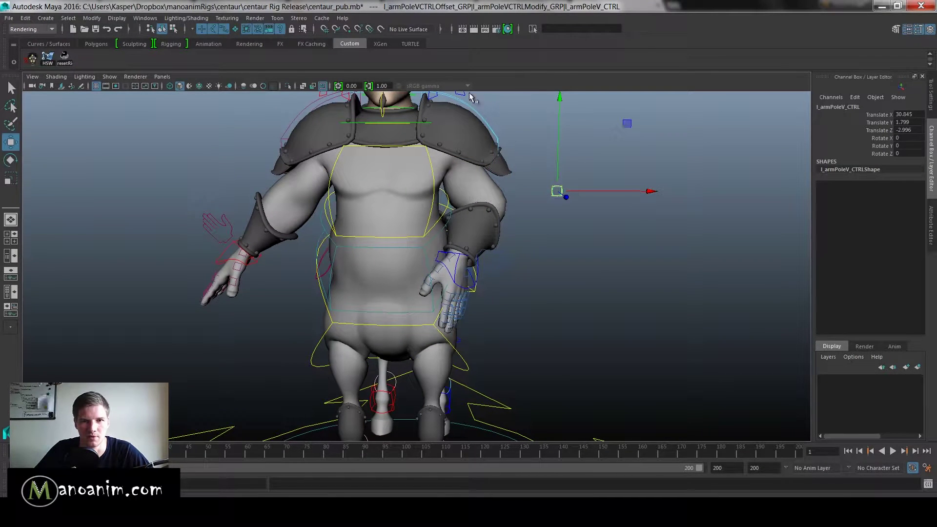
Step: Rotate the left shoulder control slightly to lower the shoulder, and clear the selection
click(461, 94)
key(e)
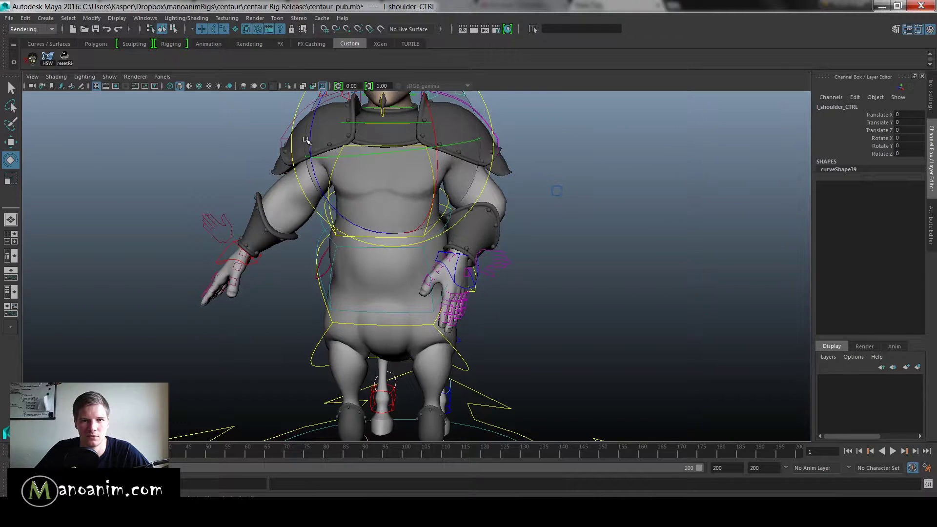
drag(320, 121, 320, 119)
click(618, 244)
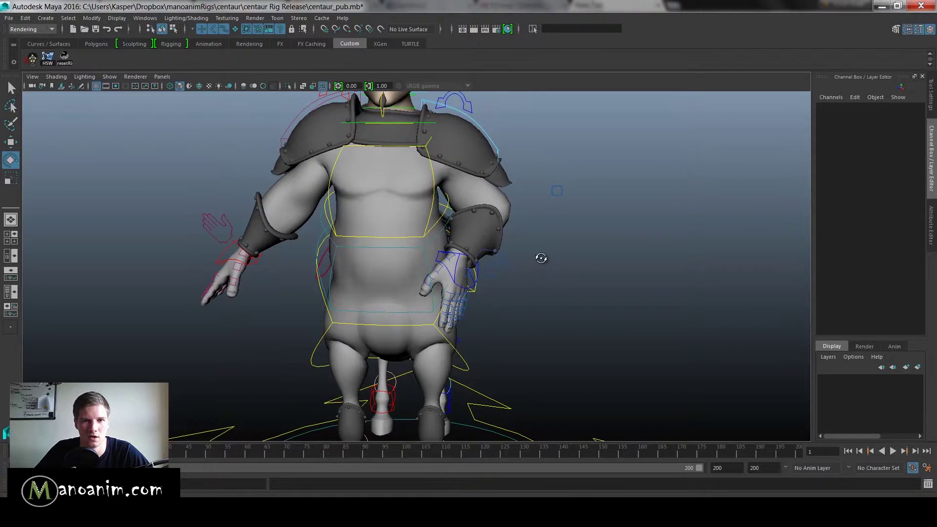
Step: Rotate the yellow control at the waist to tilt the human torso, and inspect the hand resting on the hip
alt+drag(540, 258, 547, 260)
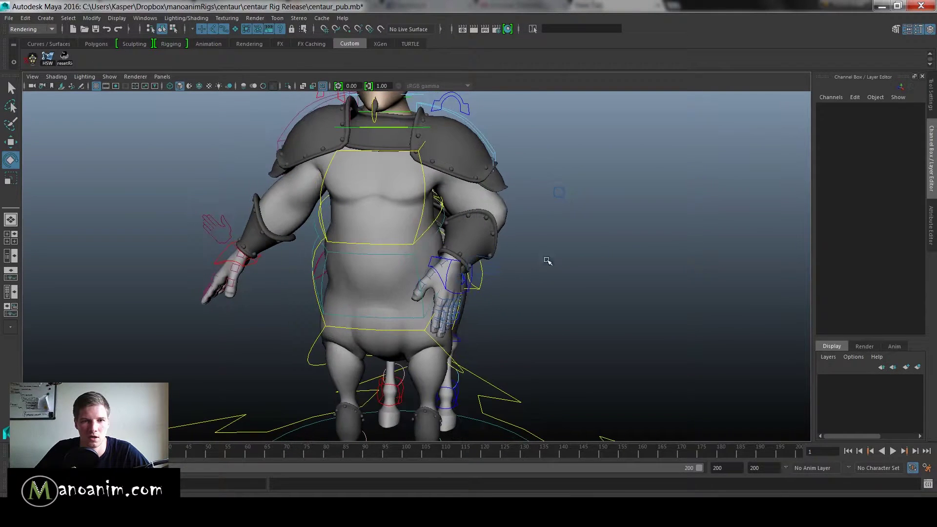
click(423, 331)
key(e)
drag(493, 263, 489, 257)
click(598, 260)
alt+right_drag(599, 260, 521, 252)
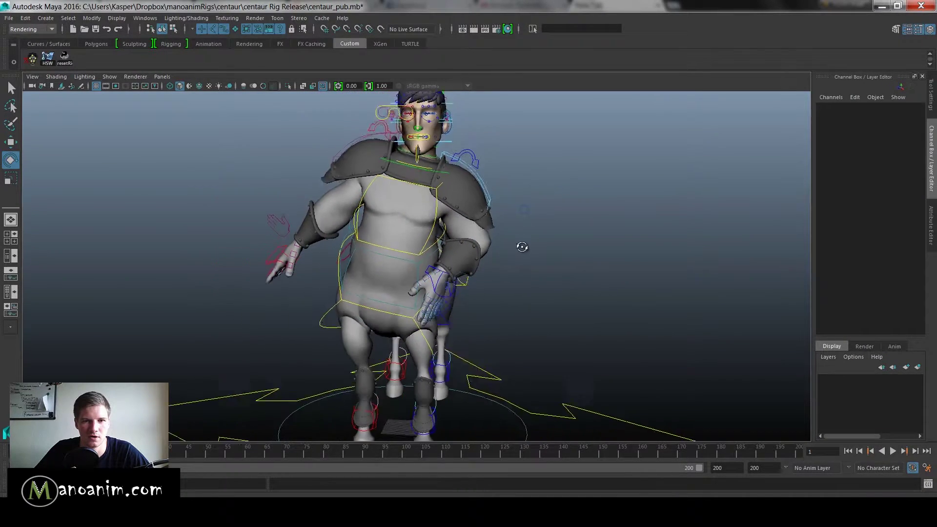
alt+drag(521, 253, 564, 270)
alt+right_drag(564, 270, 585, 269)
alt+middle_drag(556, 249, 558, 297)
alt+drag(558, 297, 531, 320)
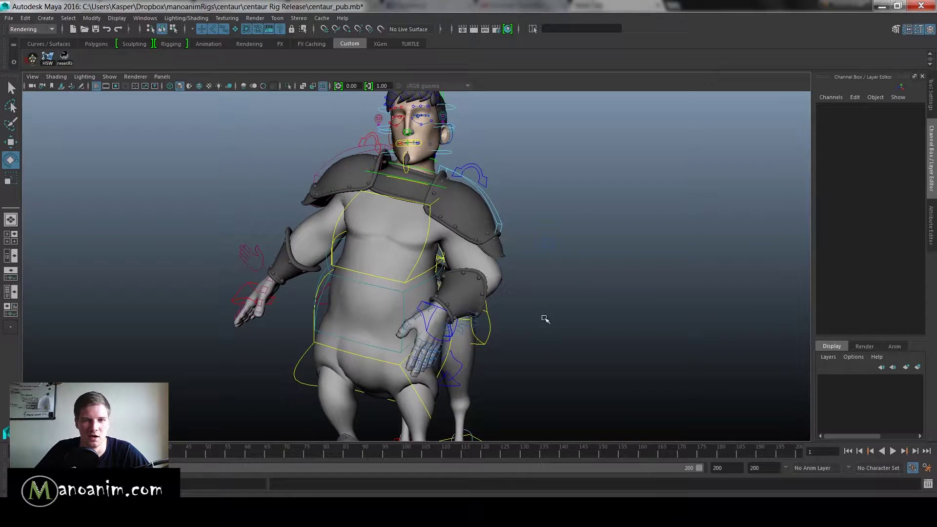
Step: Undo the waist rotation, the left shoulder rotation and the left arm pole vector move
key(ctrl+z)
key(ctrl+z)
key(ctrl+z)
key(ctrl+z)
key(ctrl+z)
key(ctrl+z)
key(ctrl+z)
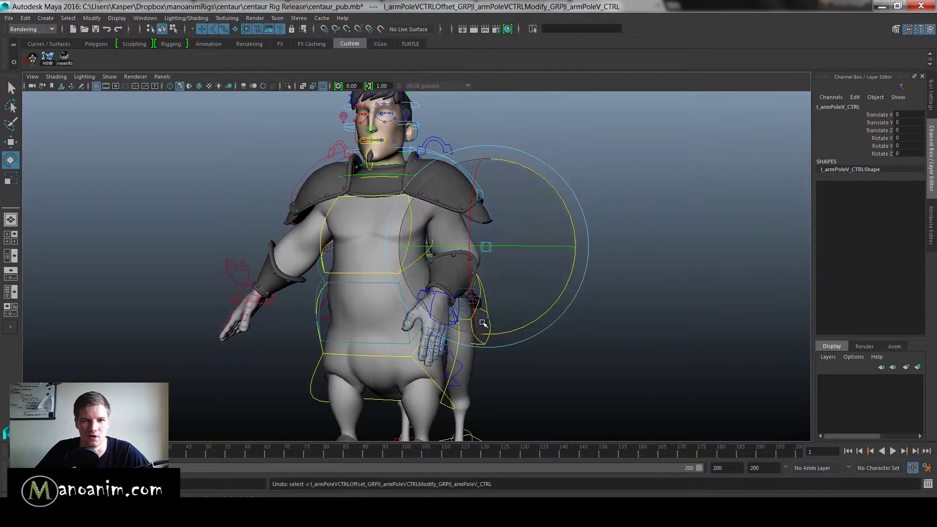
Step: Select the left arm IK control, show its Parent Space options, and clear the selection without changing the space
key(ctrl+z)
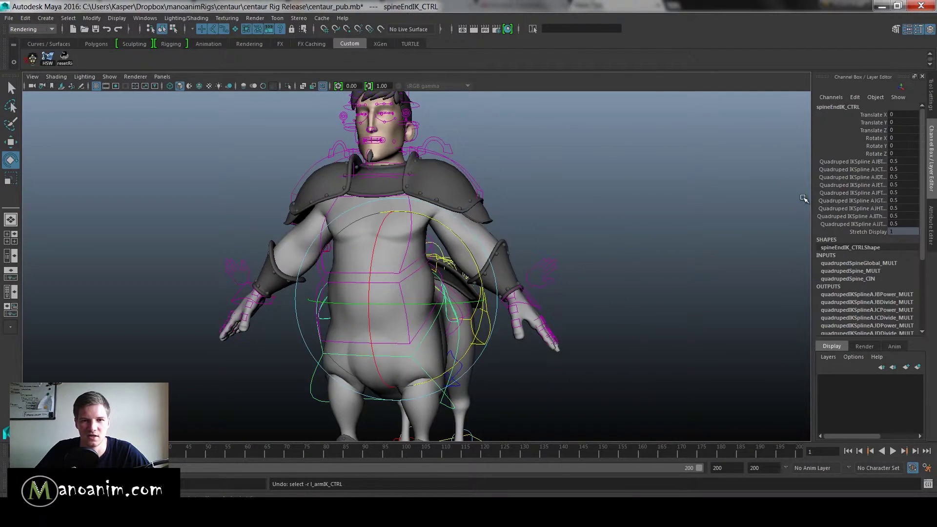
click(625, 263)
key(w)
click(536, 306)
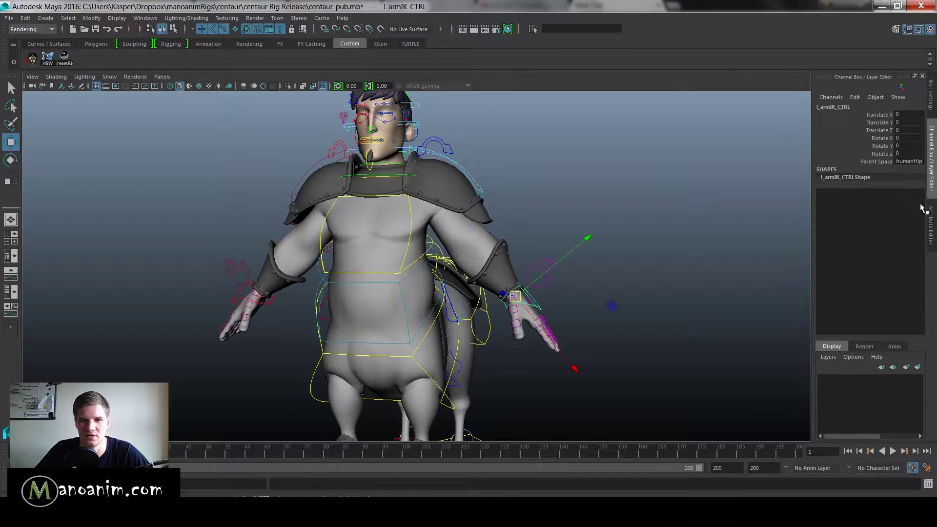
click(915, 163)
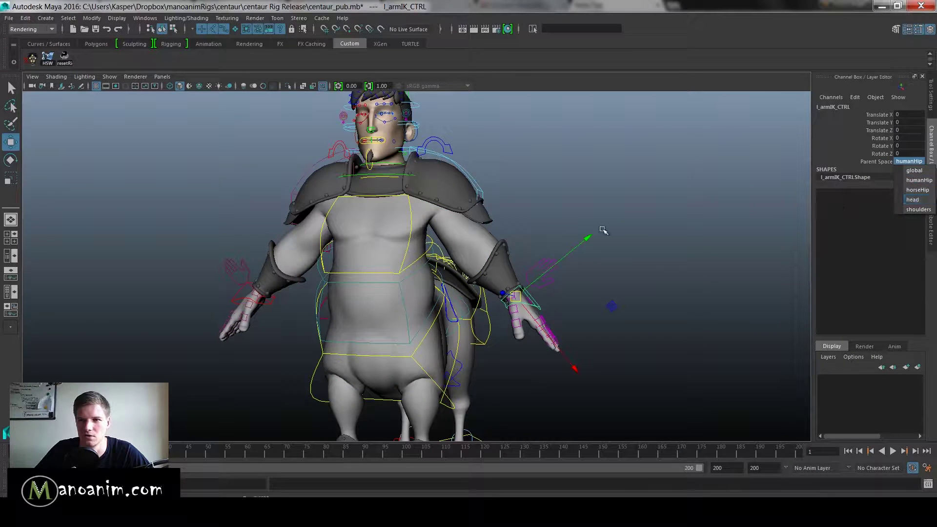
click(575, 235)
Step: Lift the front horse spine control to about 0.624, 5.509, 2.415 and highlight its Quadruped IKSpline attributes
scroll(536, 228, down, 3)
scroll(528, 268, up, 3)
alt+drag(527, 271, 487, 274)
alt+right_drag(487, 275, 390, 259)
alt+middle_drag(543, 343, 535, 271)
alt+drag(535, 272, 457, 272)
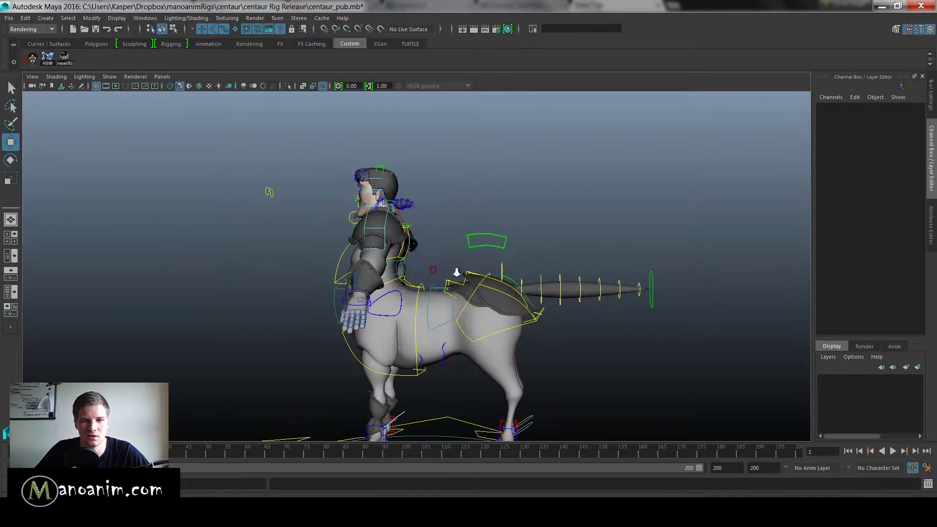
scroll(446, 352, up, 3)
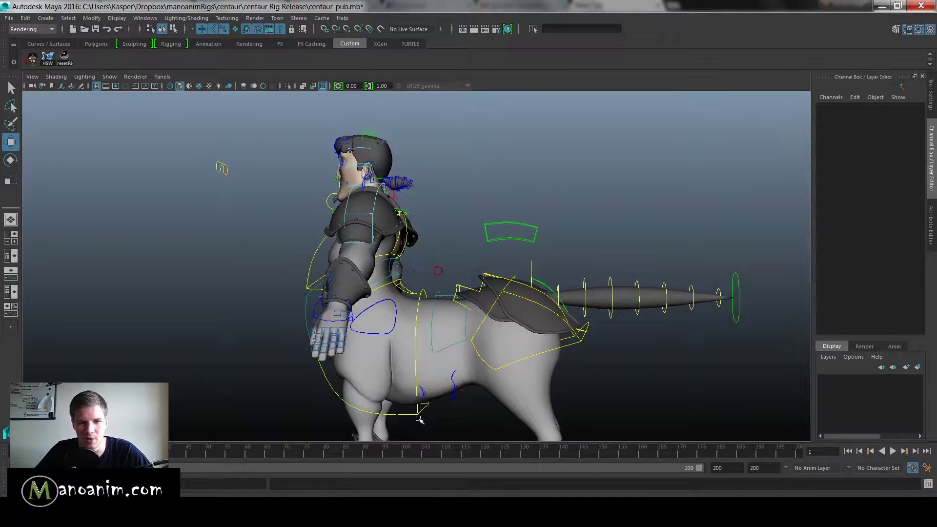
click(398, 324)
mouse_move(407, 314)
mouse_down()
mouse_move(376, 313)
mouse_move(393, 317)
mouse_move(403, 304)
mouse_up()
drag(846, 163, 851, 192)
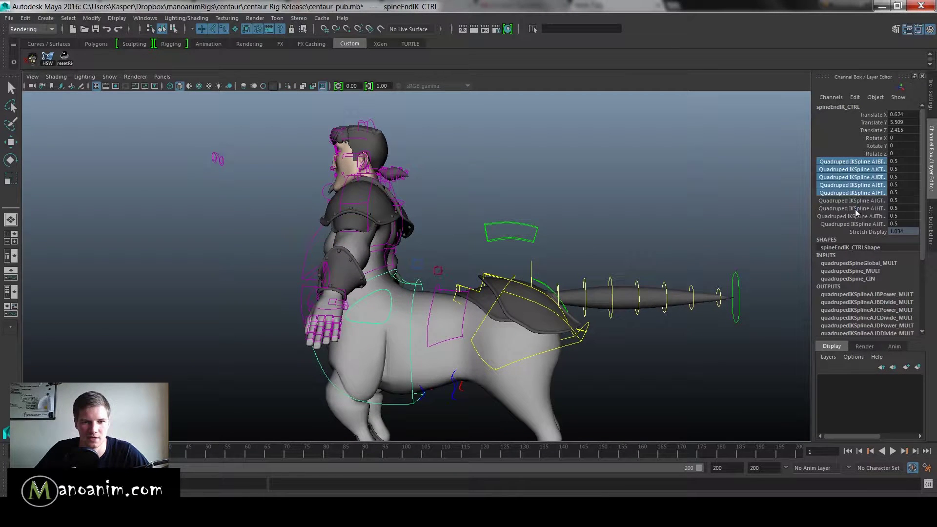
Step: Move the front horse spine control forward to about 2.258, 2.479, 14.16 and highlight its Stretch Display value
key(w)
drag(399, 305, 378, 311)
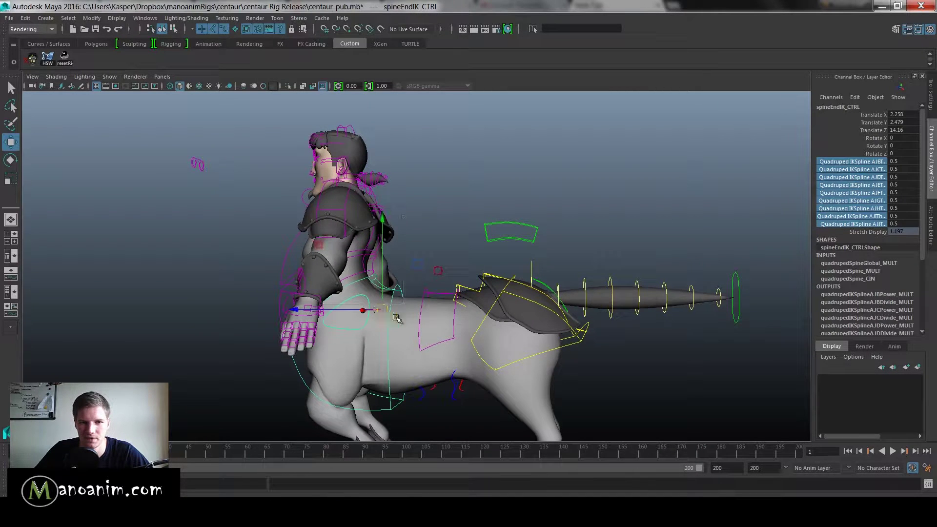
click(902, 230)
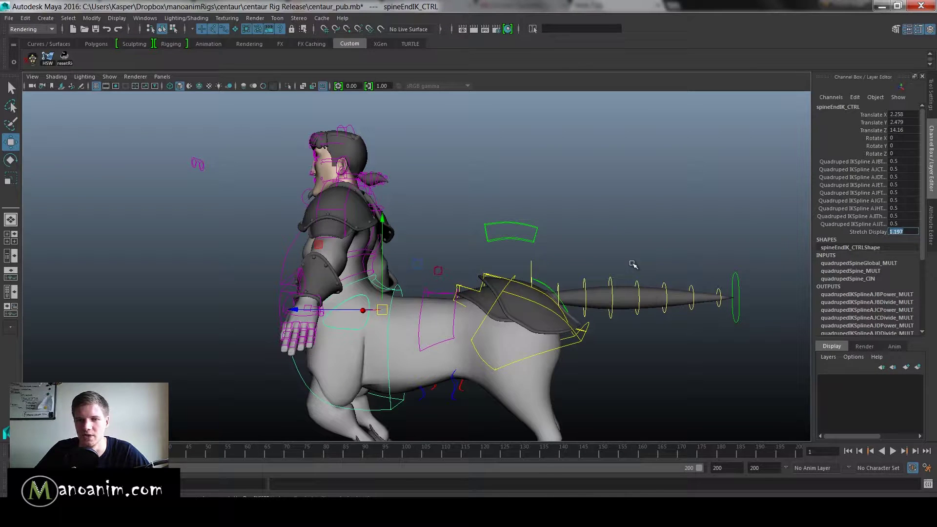
Step: Step the left front leg forward by moving its foot control to about 3.904, 9.633, 22.817
alt+right_drag(589, 264, 531, 260)
alt+middle_drag(531, 260, 556, 217)
alt+right_drag(497, 229, 551, 243)
alt+middle_drag(494, 375, 541, 270)
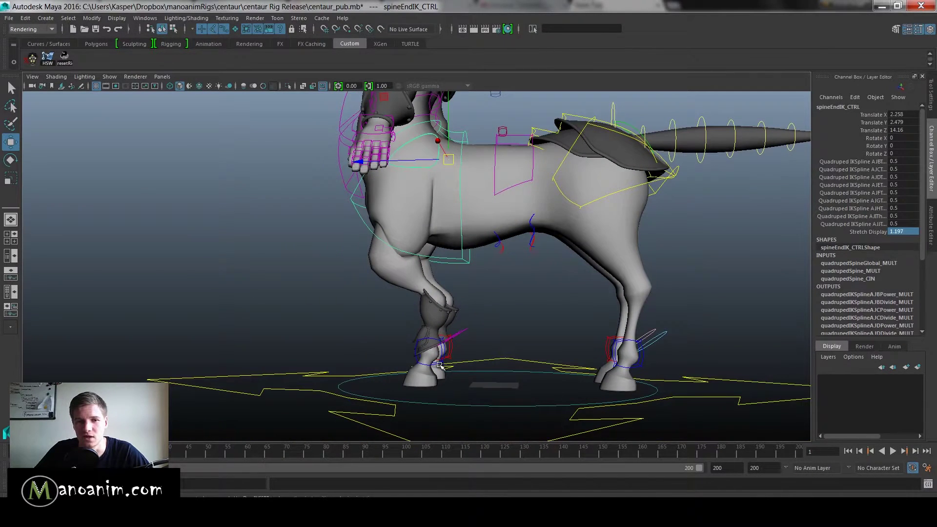
click(439, 364)
drag(429, 351, 383, 331)
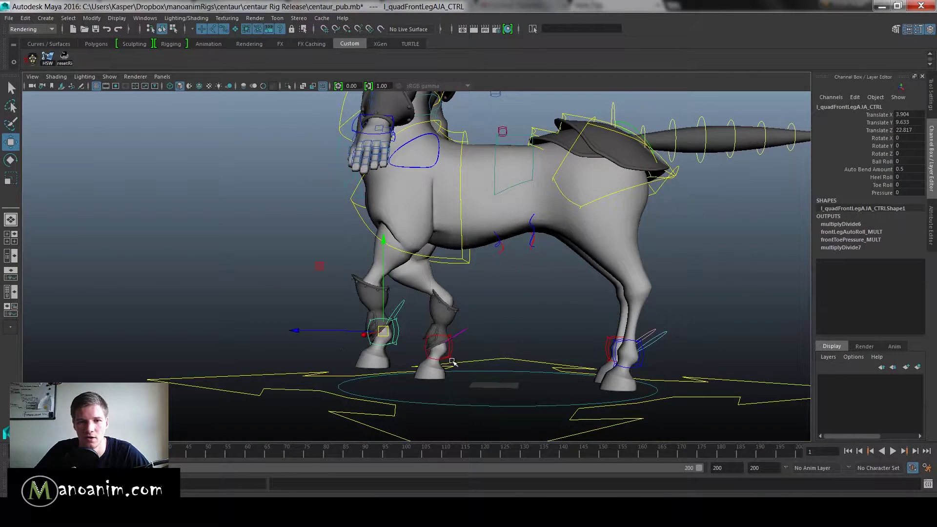
alt+right_drag(582, 261, 518, 235)
alt+middle_drag(518, 234, 504, 299)
alt+right_drag(504, 299, 595, 298)
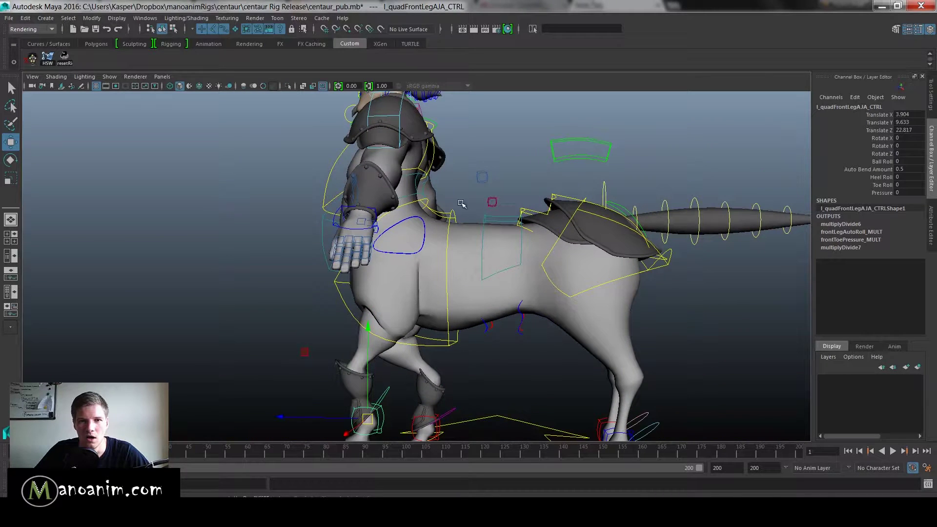
Step: Move the front horse spine control back to about 0.285, -1.954, 2.491, and undo all the spine and front leg moves
click(451, 215)
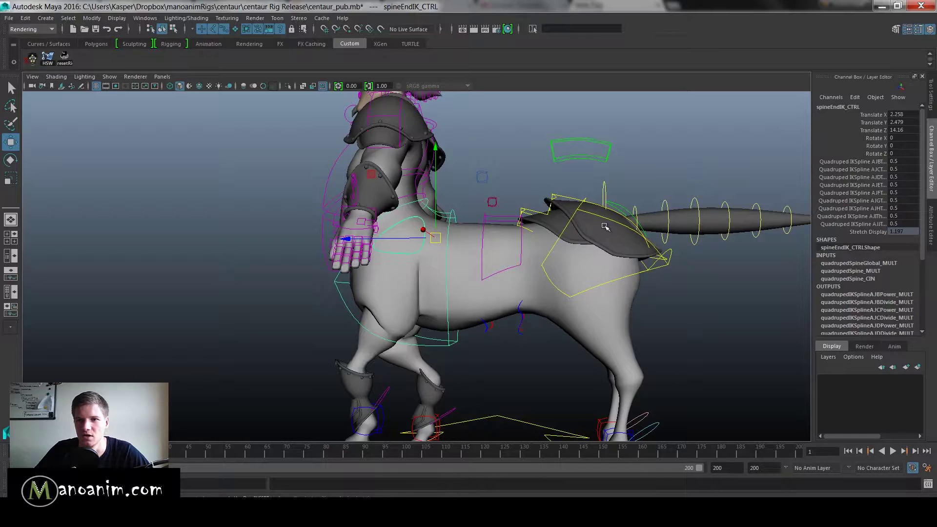
drag(430, 236, 492, 237)
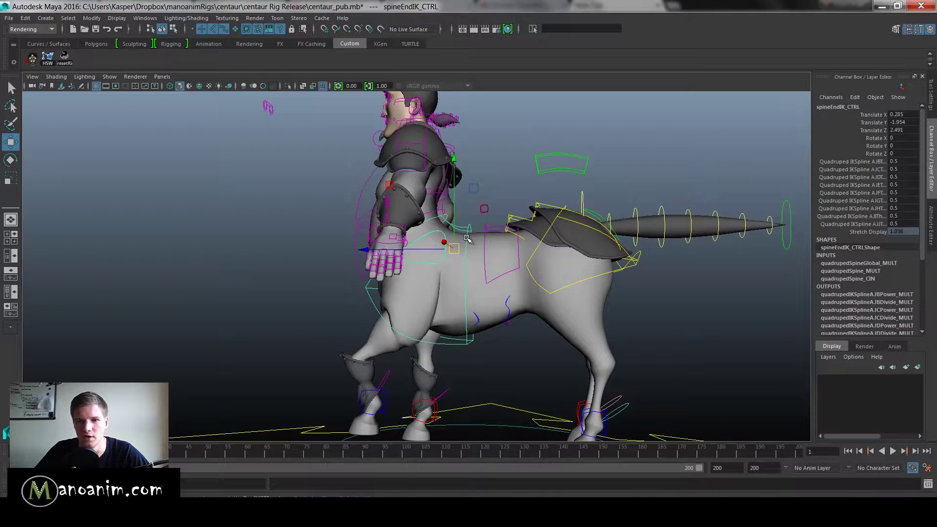
key(ctrl+z)
key(ctrl+z)
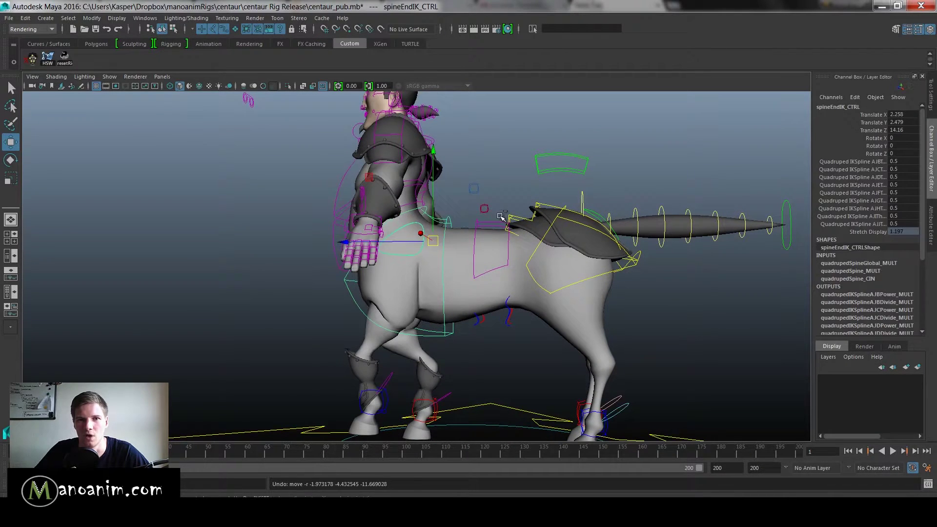
key(ctrl+z)
key(ctrl+z)
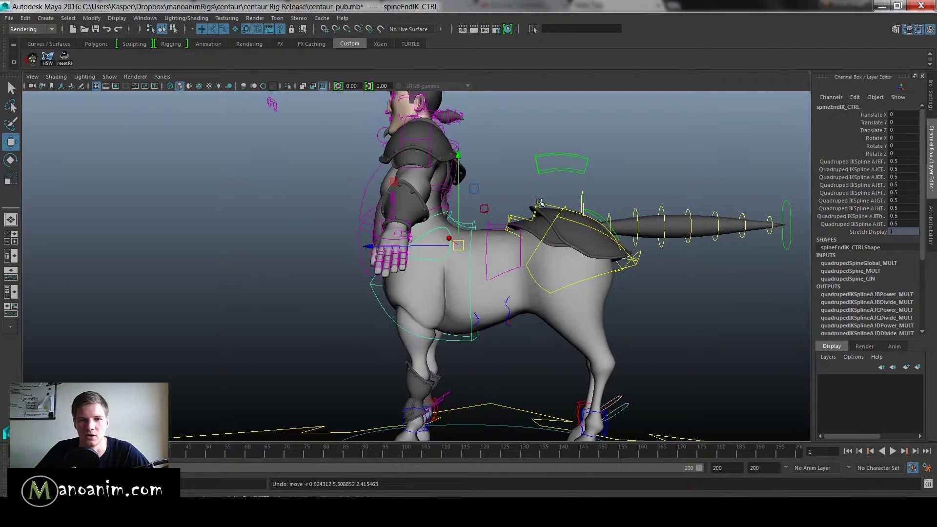
click(511, 178)
Step: Examine the head and its facial controls from the front and the side
scroll(511, 181, down, 1)
alt+middle_drag(511, 181, 522, 272)
scroll(522, 271, up, 1)
alt+drag(522, 271, 500, 213)
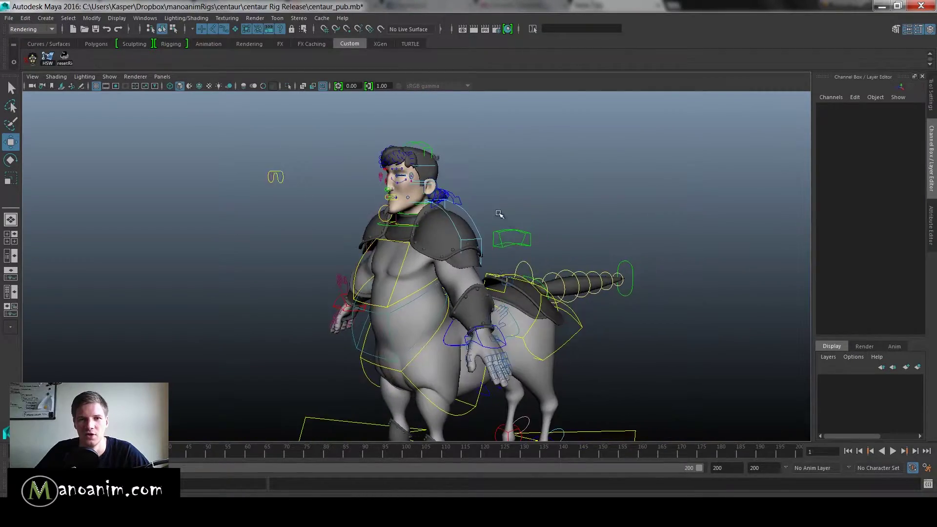
alt+middle_drag(500, 213, 507, 273)
alt+right_drag(507, 273, 617, 315)
alt+middle_drag(496, 260, 521, 305)
alt+right_drag(521, 305, 551, 293)
alt+drag(507, 220, 556, 210)
alt+middle_drag(504, 203, 510, 222)
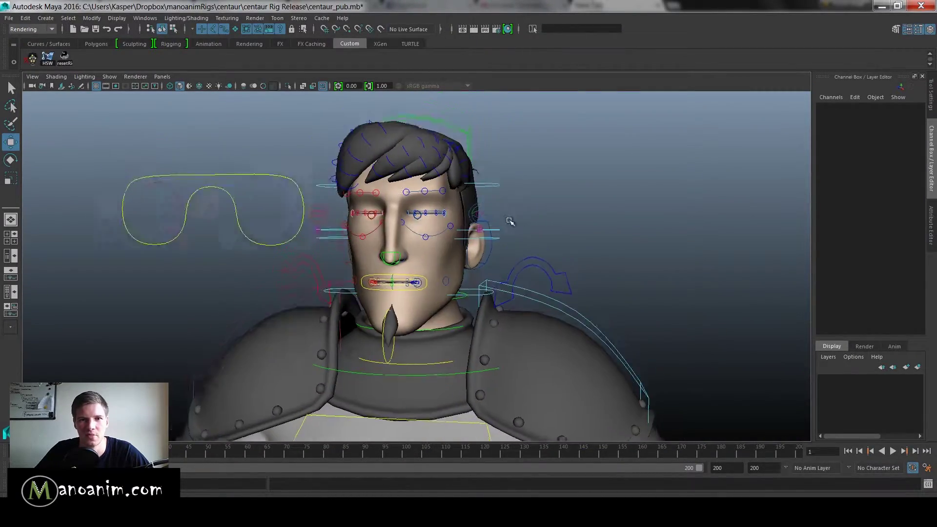
alt+right_drag(510, 222, 530, 264)
alt+middle_drag(530, 263, 550, 230)
alt+right_drag(550, 230, 481, 230)
alt+middle_drag(481, 229, 512, 182)
alt+drag(552, 184, 497, 186)
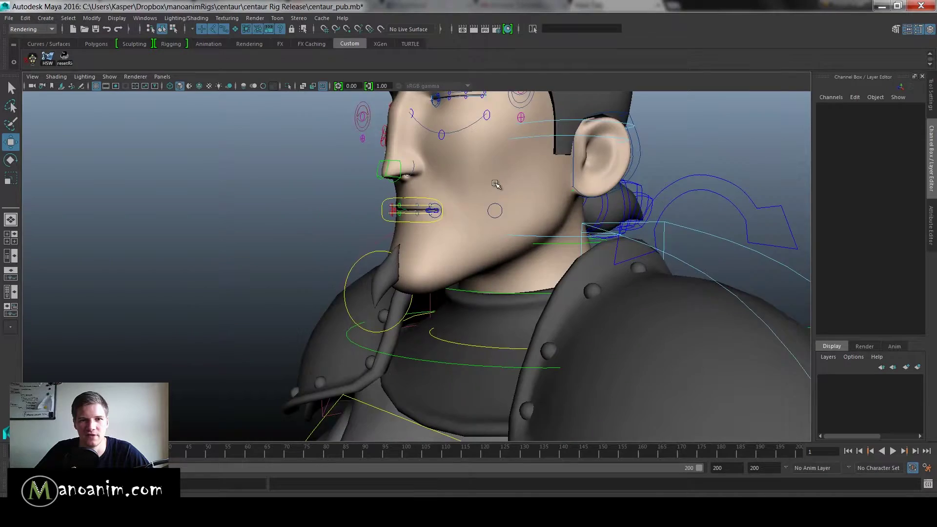
alt+middle_drag(492, 178, 481, 276)
Step: Open the left eye by moving the top lid control beside the head to Translate Z -1.044, and undo it
alt+drag(481, 277, 594, 239)
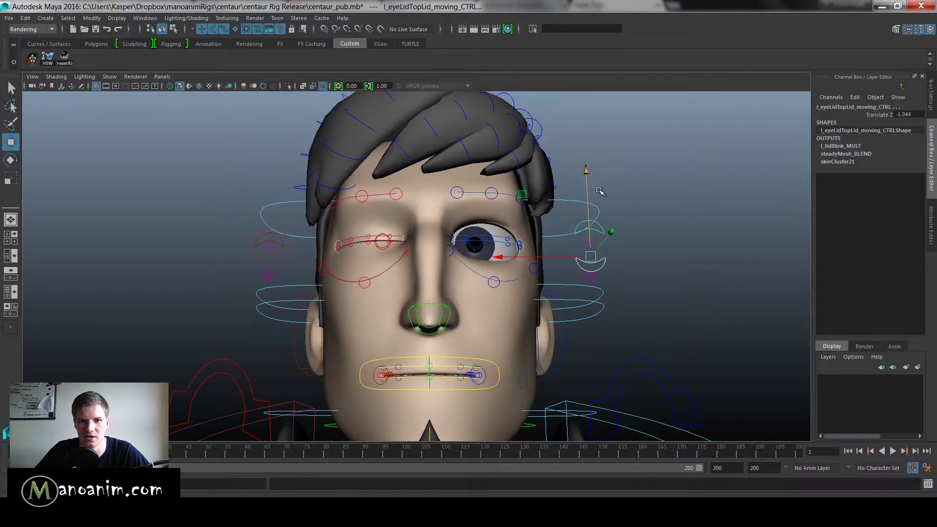
scroll(598, 190, up, 6)
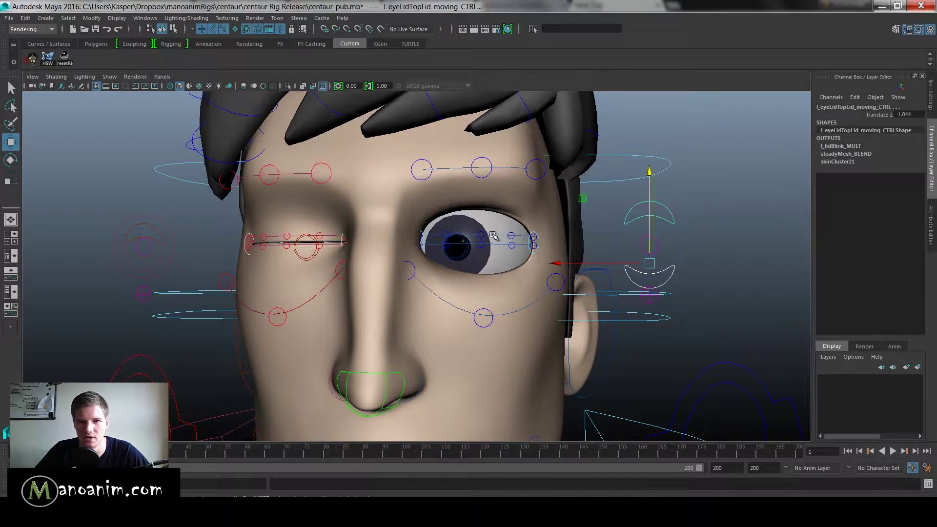
click(510, 239)
key(ctrl+z)
key(ctrl+z)
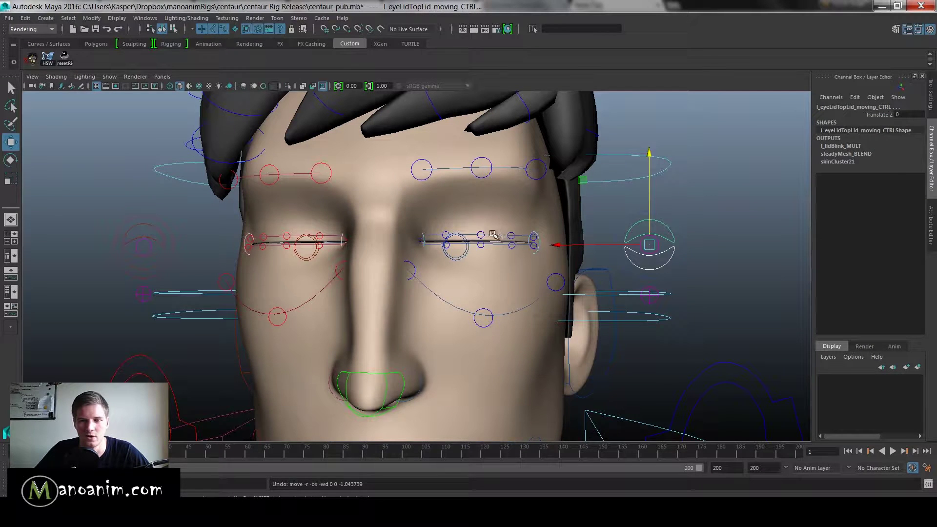
Step: Swing the left upper eyelid's main control through extreme positions, and leave it raised at about 1.715, 2.82, -0.136
click(492, 238)
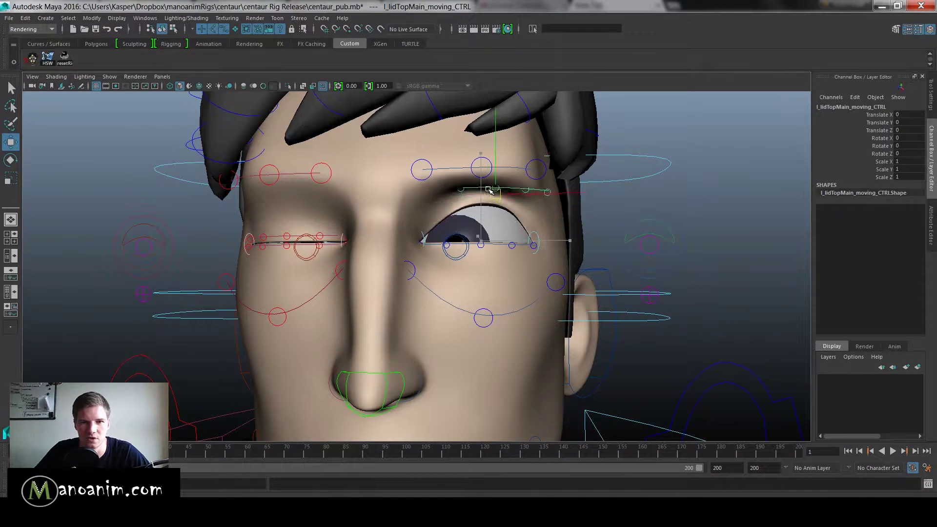
alt+drag(533, 193, 393, 164)
key(ctrl+z)
scroll(431, 207, down, 2)
alt+drag(431, 210, 549, 188)
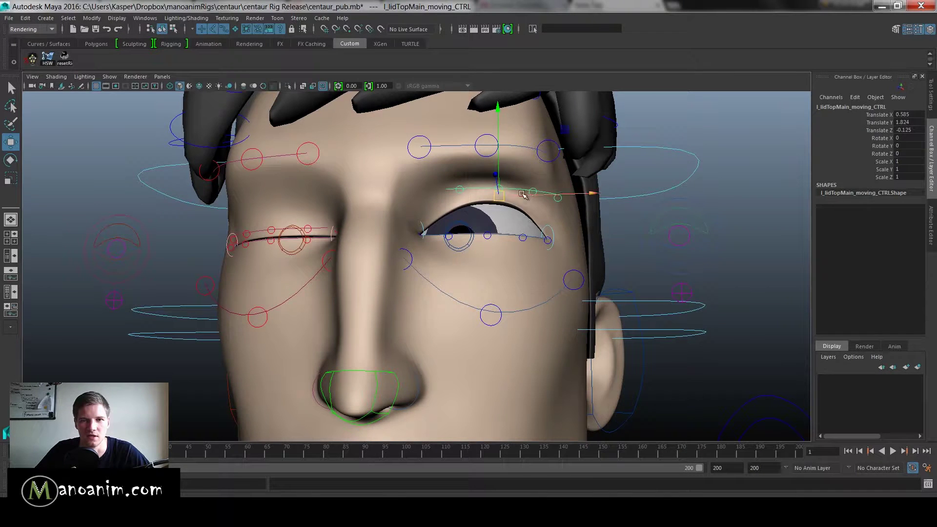
alt+drag(522, 194, 505, 201)
drag(828, 251, 775, 479)
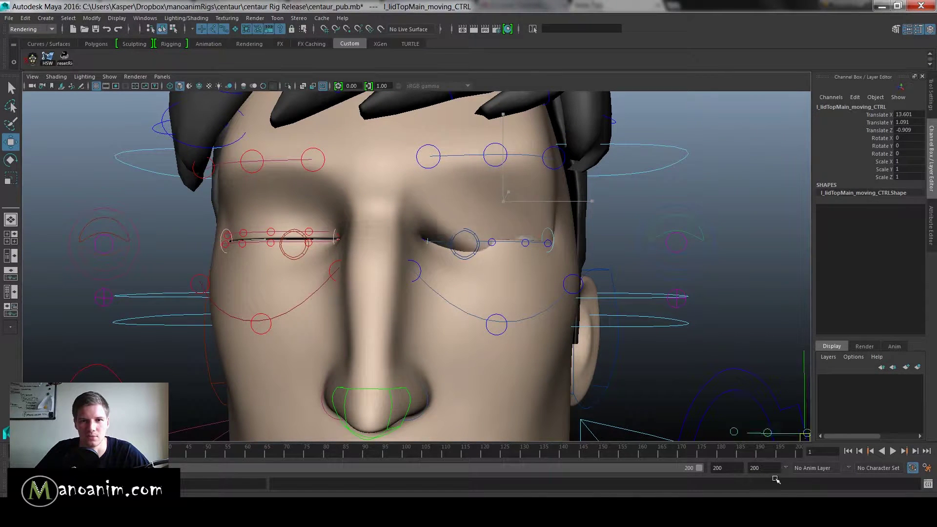
middle_drag(770, 314, 466, 209)
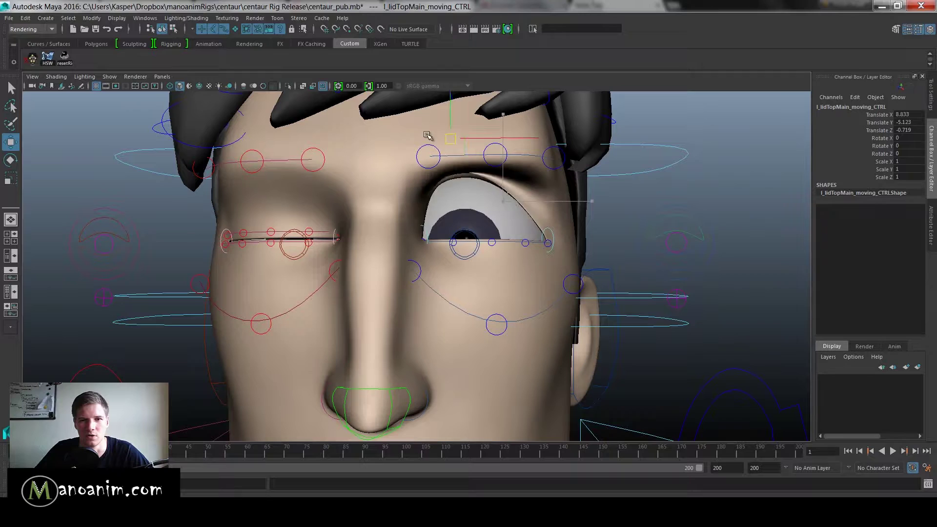
middle_drag(409, 146, 493, 185)
key(ctrl+z)
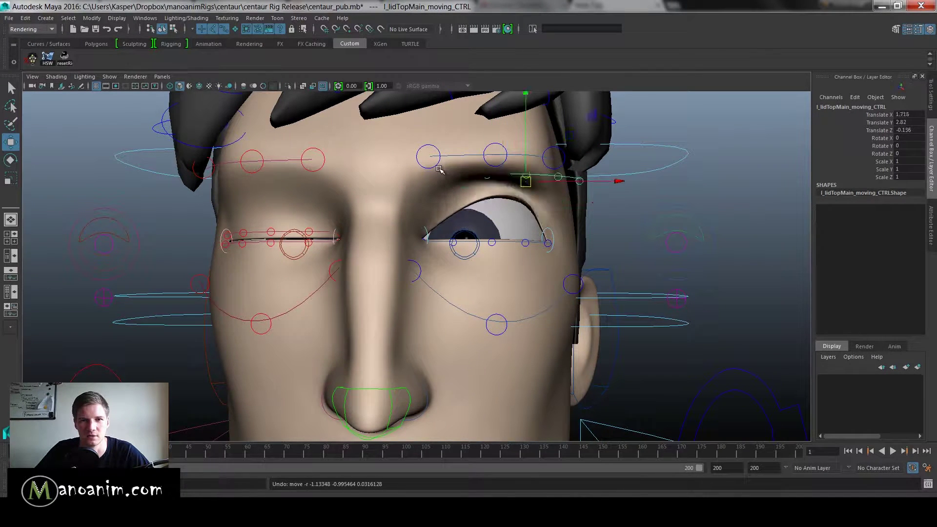
Step: Pull both inner brow controls down into a frown, the left to about -1.627, -2.381, 0.058 and the right to 1.415, -2.203, -0.119
click(437, 165)
middle_drag(437, 165, 398, 213)
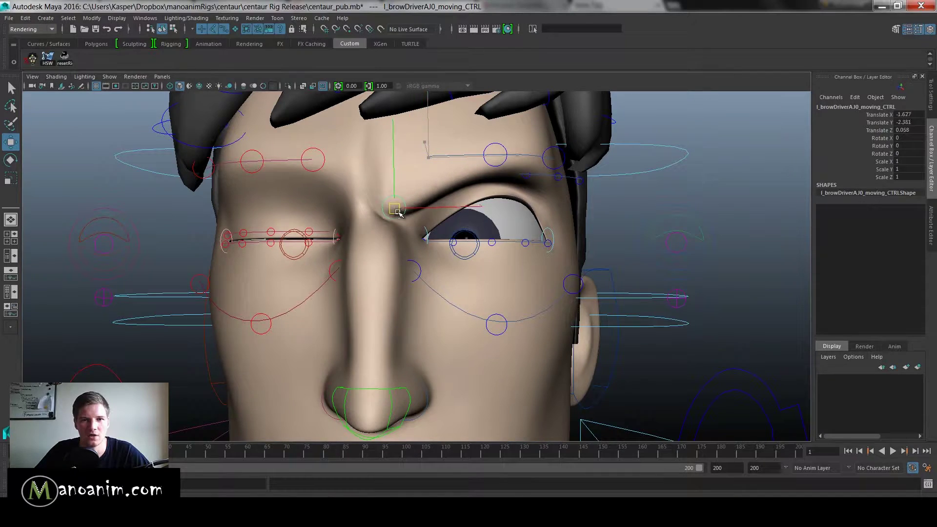
click(316, 164)
middle_drag(316, 164, 344, 208)
Step: Raise the left lip corner control outward to about 4.866, 3.27, 1.428 and inspect the cheek deformation
alt+drag(501, 225, 422, 276)
alt+right_drag(422, 277, 463, 288)
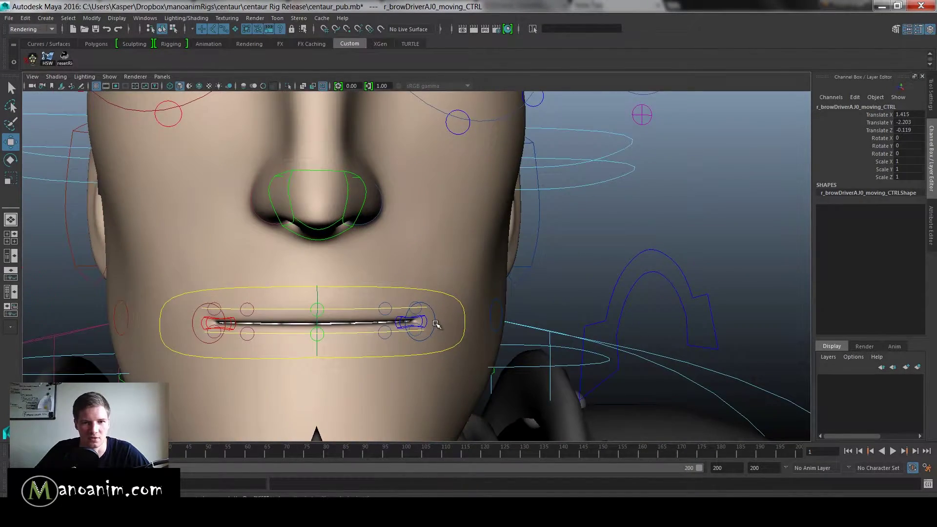
click(437, 324)
alt+right_drag(527, 308, 507, 305)
alt+drag(434, 301, 497, 282)
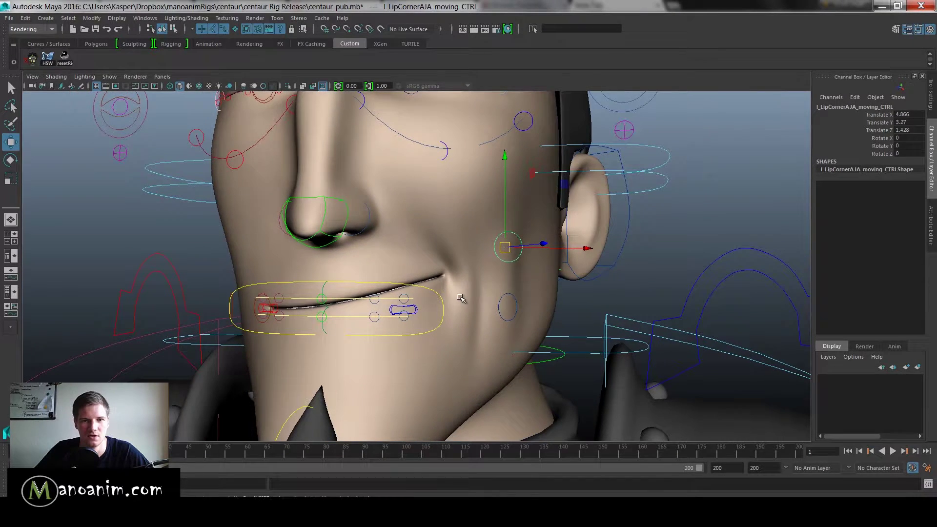
alt+drag(475, 252, 388, 199)
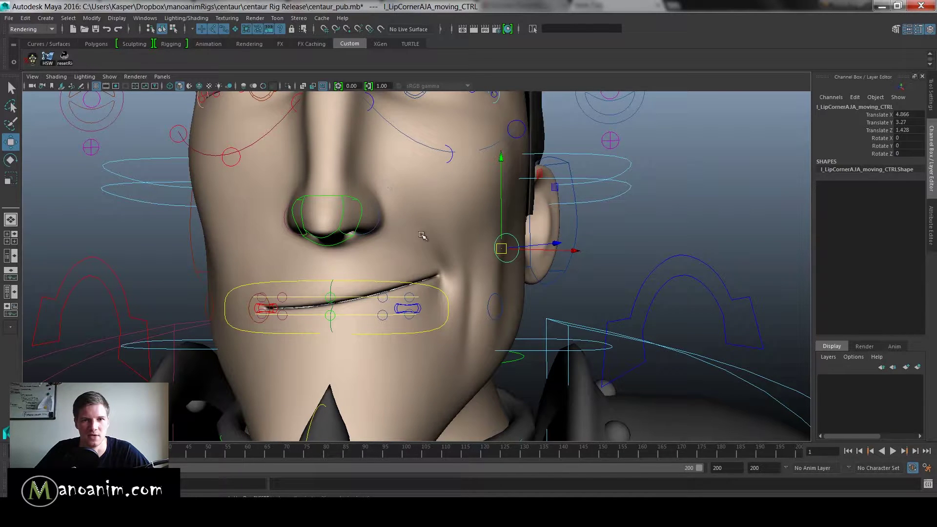
alt+drag(447, 238, 474, 224)
Step: Raise the right lip corner control outward to complete the smile, and inspect the mouth from several angles
click(280, 303)
alt+right_drag(569, 264, 502, 260)
alt+drag(502, 260, 418, 231)
alt+drag(470, 254, 411, 247)
alt+right_drag(539, 278, 576, 274)
alt+drag(441, 265, 477, 248)
alt+right_drag(476, 249, 525, 259)
Step: Open the mouth by rotating the jaw control to about -15.117 in Rotate Z
click(373, 404)
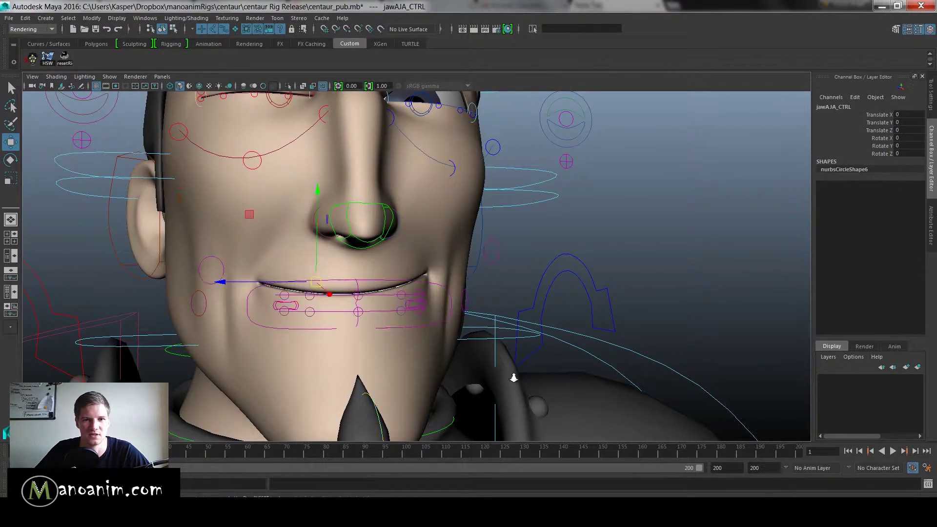
alt+drag(508, 376, 455, 309)
key(e)
drag(320, 241, 324, 266)
alt+right_drag(477, 265, 392, 259)
alt+drag(393, 259, 385, 324)
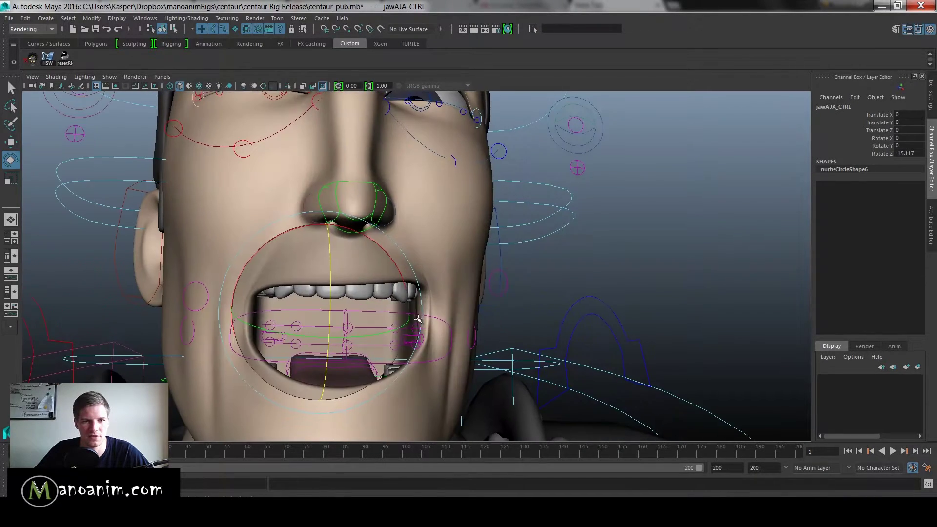
Step: Select the right cheek's main control, and raise the right upper eyelid's main control to open the right eye
key(w)
click(411, 328)
alt+right_drag(410, 328, 364, 215)
alt+middle_drag(363, 215, 381, 285)
alt+right_drag(381, 285, 433, 288)
click(301, 269)
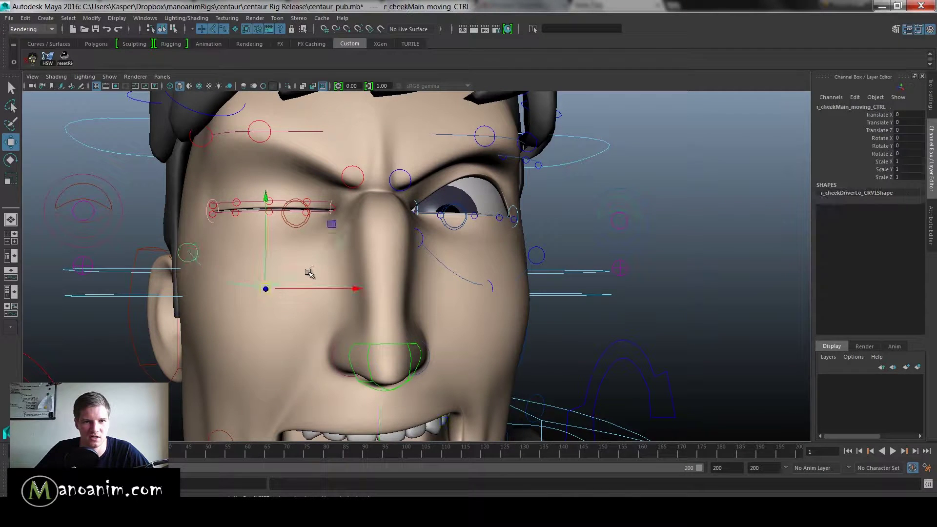
alt+right_drag(283, 271, 407, 282)
click(264, 248)
drag(272, 255, 312, 226)
Step: Raise one middle control of the right upper eyelid to about -0.112, 1.538, -0.14, and pull its outer neighbour upward
click(275, 213)
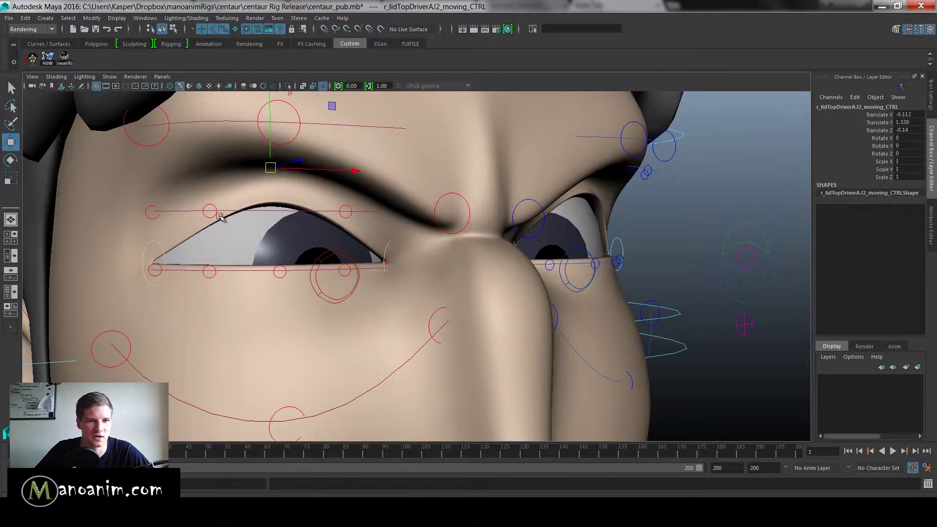
click(210, 210)
drag(210, 210, 184, 154)
Step: Push the left cheek's main control up to about 0.403, 0.798, -0.101
alt+right_drag(312, 181, 219, 185)
alt+drag(678, 230, 593, 234)
alt+right_drag(593, 234, 522, 249)
alt+right_drag(512, 287, 493, 324)
alt+middle_drag(493, 325, 496, 286)
click(508, 283)
drag(521, 286, 541, 260)
Step: Select the top gum control inside the open mouth and turn on its Teeth Control attribute to show the individual tooth controls
alt+right_drag(608, 279, 437, 259)
alt+middle_drag(437, 259, 424, 172)
alt+right_drag(425, 171, 568, 297)
alt+middle_drag(547, 297, 535, 247)
alt+right_drag(535, 247, 472, 276)
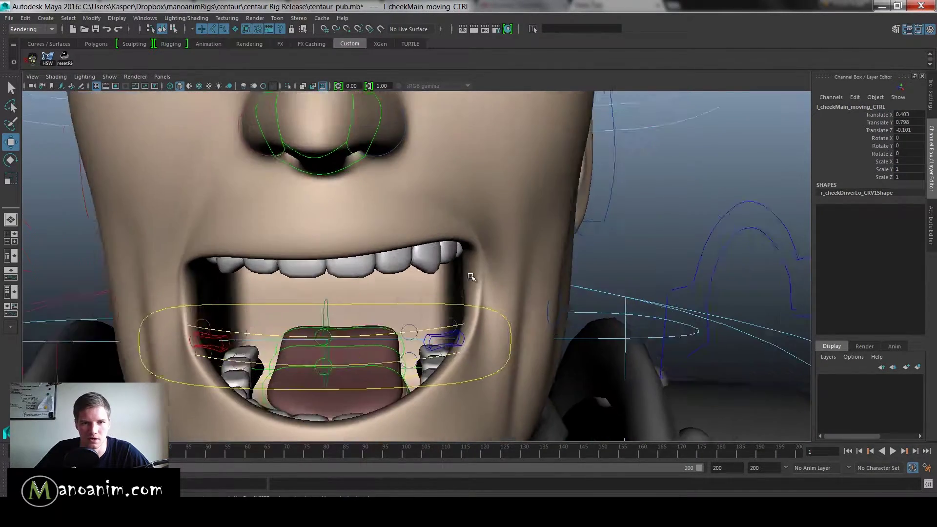
alt+middle_drag(472, 276, 473, 240)
alt+drag(472, 240, 321, 217)
click(432, 296)
click(371, 222)
click(886, 186)
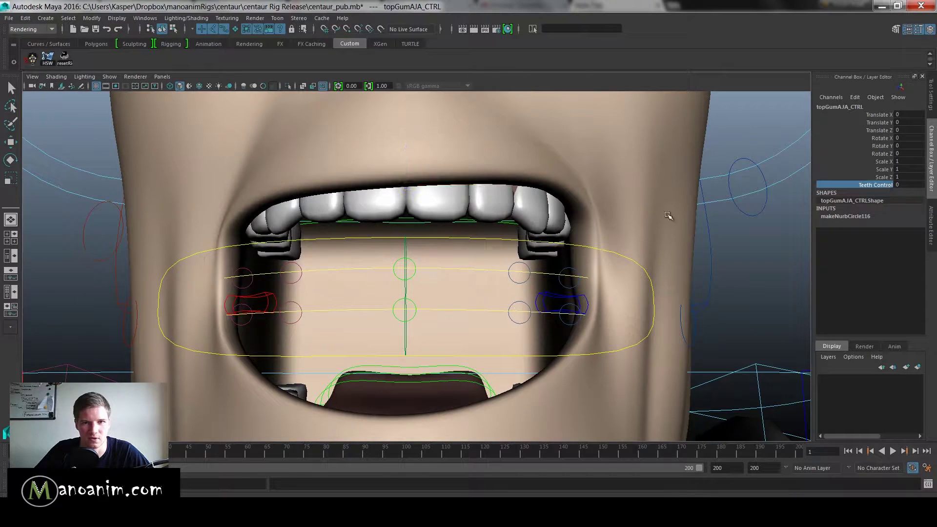
key(w)
Step: Scale one upper front tooth's control uniformly to 1.164 and check the enlarged tooth from the side
click(453, 215)
key(r)
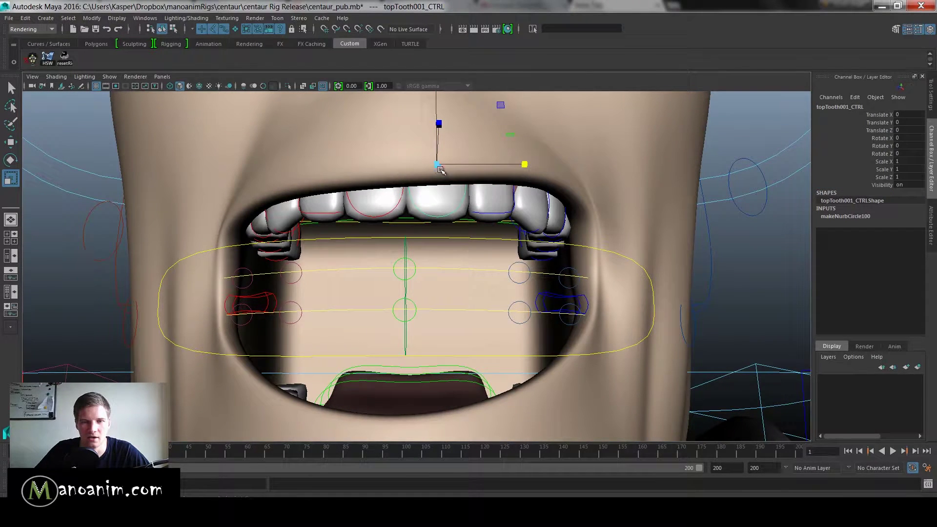
drag(437, 164, 478, 229)
alt+right_drag(478, 229, 439, 221)
alt+drag(439, 221, 371, 240)
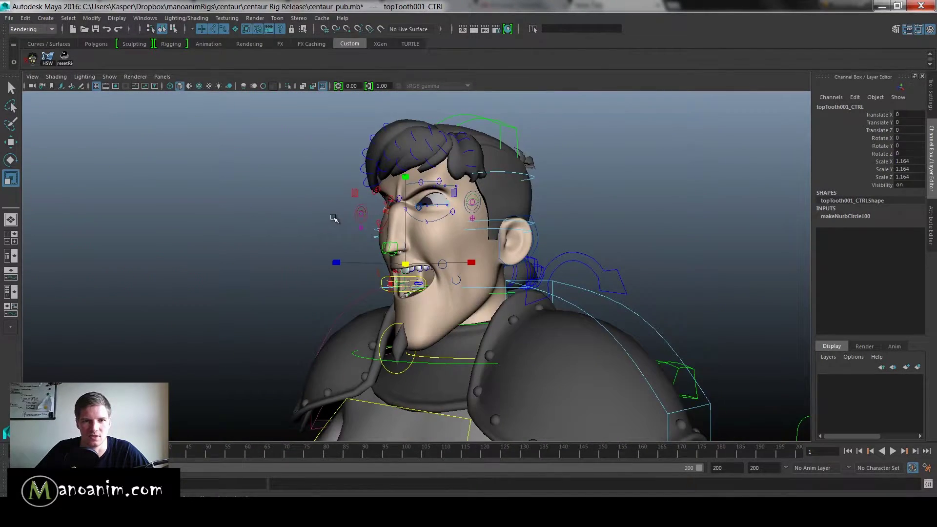
Step: Undo the front tooth scaling, the Teeth Control change and the left cheek control's movement
click(371, 240)
key(ctrl+z)
key(ctrl+z)
key(ctrl+z)
key(ctrl+z)
key(ctrl+z)
key(ctrl+z)
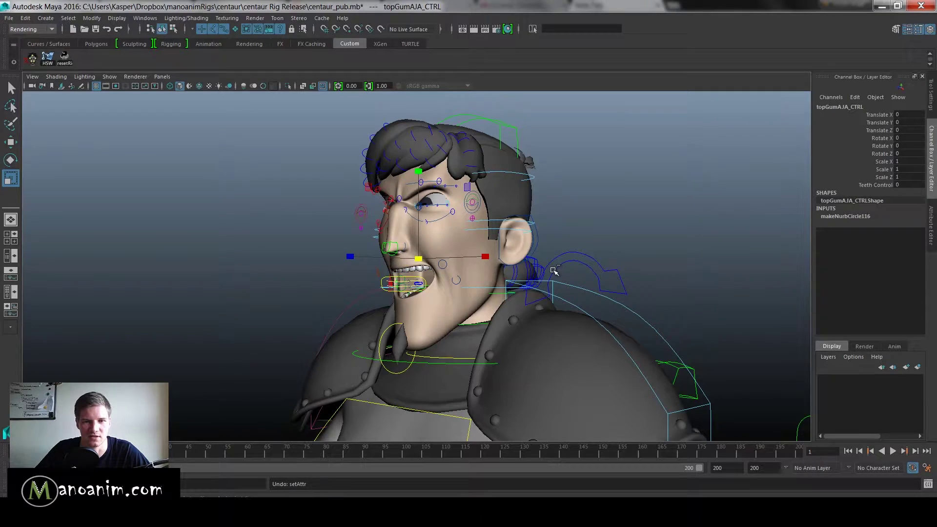
Step: Enlarge the right ear's control to a scale of 1.202, rotate it to about 5.483, -19.703, -4.335, and shift it outward
mouse_move(513, 225)
alt+mouse_down()
mouse_move(439, 232)
mouse_move(514, 238)
mouse_move(491, 210)
mouse_move(465, 276)
mouse_move(515, 238)
alt+mouse_up()
alt+right_drag(515, 238, 521, 243)
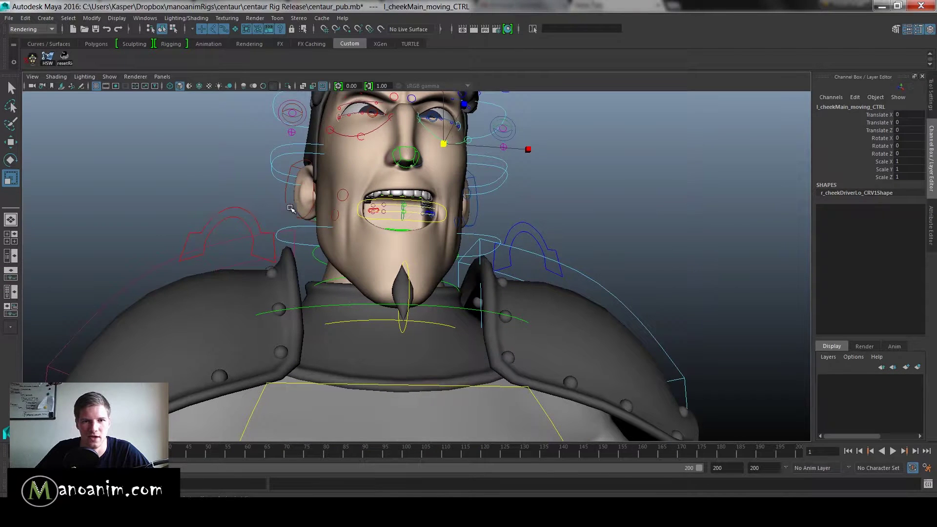
click(276, 208)
key(e)
mouse_move(319, 194)
mouse_down()
mouse_move(353, 190)
mouse_move(309, 193)
mouse_up()
key(r)
key(e)
key(w)
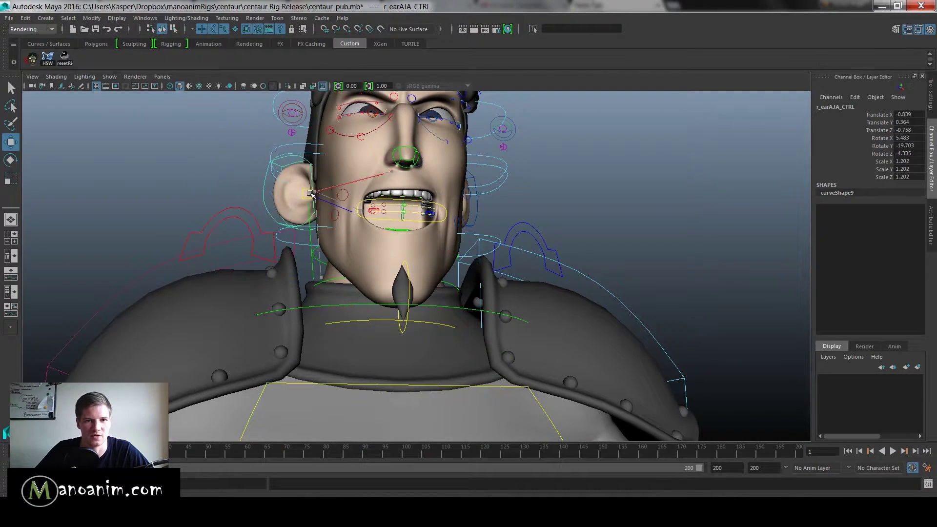
click(562, 226)
Step: Examine the centaur's upper body and head from several angles with the reshaped right ear
alt+right_drag(563, 226, 532, 263)
alt+drag(531, 263, 485, 268)
alt+right_drag(605, 273, 525, 285)
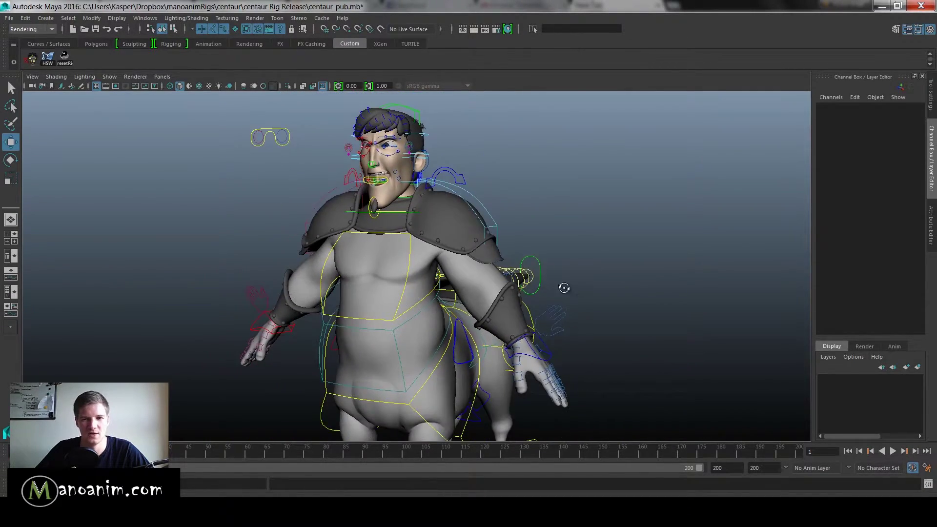
alt+drag(564, 288, 481, 288)
alt+right_drag(649, 317, 566, 320)
alt+middle_drag(566, 319, 583, 268)
alt+right_drag(582, 268, 520, 278)
alt+drag(520, 277, 489, 242)
alt+middle_drag(465, 226, 470, 253)
alt+right_drag(513, 283, 566, 198)
Step: Rotate the left ear's control to -27.013 in Y, scale it to 1.38, and move it to about 0.907, 0.074, 0.875
scroll(487, 178, up, 6)
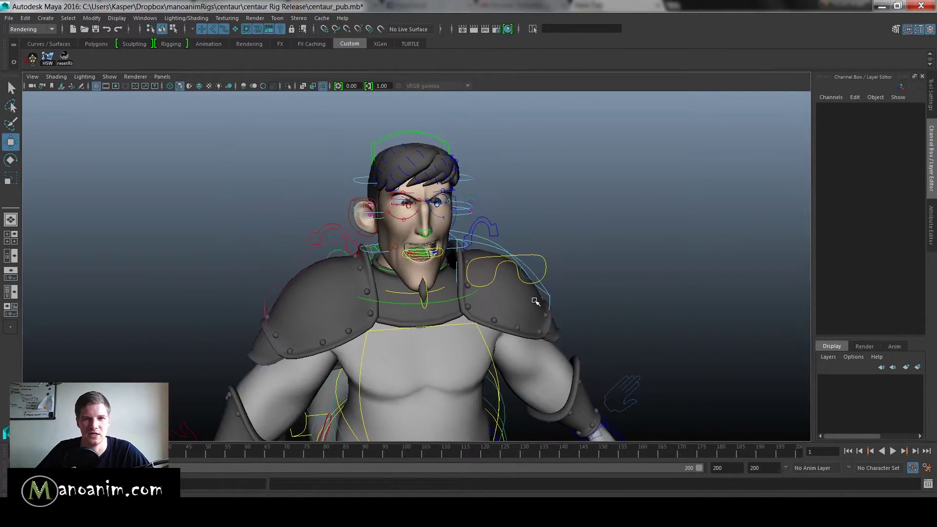
scroll(535, 251, up, 5)
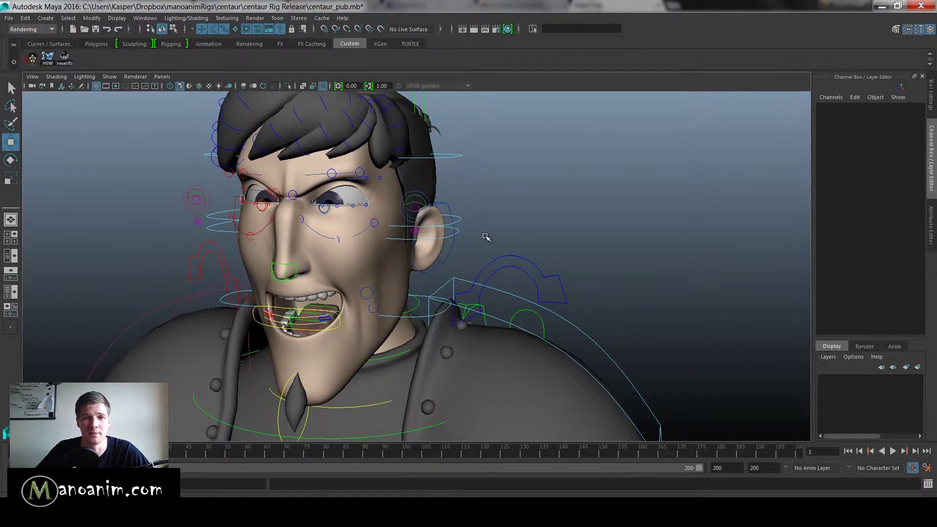
click(447, 209)
alt+drag(448, 209, 464, 228)
key(e)
key(r)
key(w)
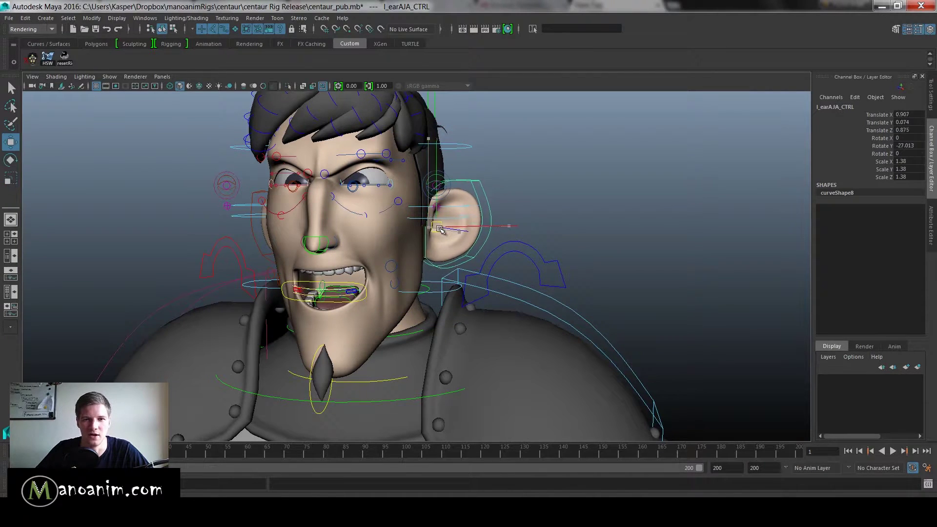
click(609, 198)
Step: Examine both enlarged ears, the horse body with its tail and legs, and the face from different angles
alt+drag(610, 197, 611, 278)
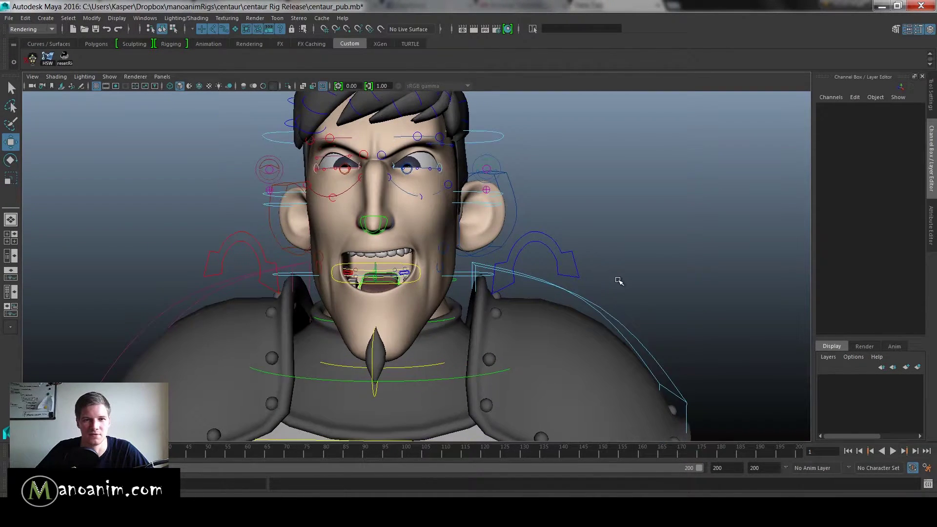
alt+right_drag(647, 304, 471, 274)
alt+middle_drag(471, 327, 458, 224)
alt+drag(458, 224, 312, 229)
alt+right_drag(312, 229, 351, 215)
alt+middle_drag(561, 349, 508, 261)
alt+drag(508, 261, 612, 255)
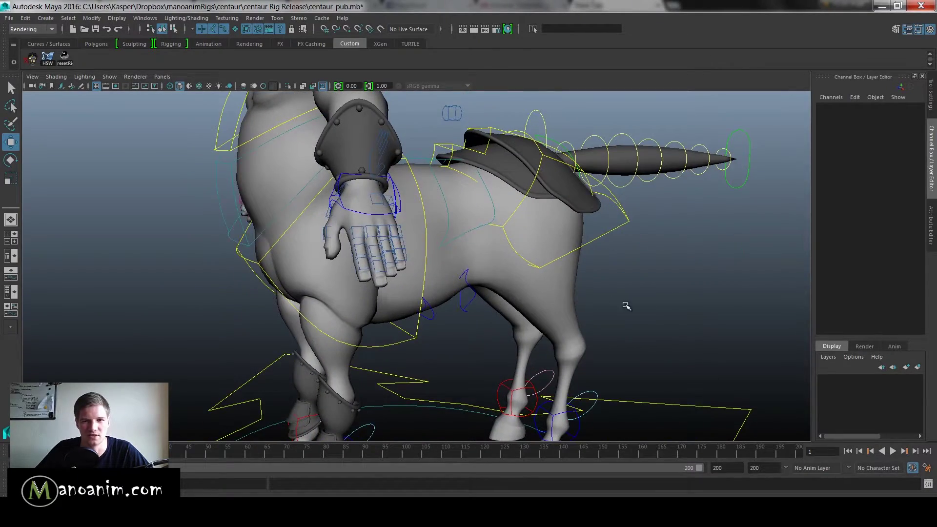
alt+right_drag(626, 306, 512, 273)
alt+middle_drag(456, 273, 460, 314)
alt+drag(380, 308, 487, 297)
alt+middle_drag(471, 239, 462, 317)
alt+right_drag(462, 317, 512, 337)
alt+middle_drag(477, 285, 476, 373)
alt+right_drag(434, 230, 491, 257)
alt+drag(429, 239, 470, 224)
alt+middle_drag(471, 203, 468, 255)
alt+right_drag(468, 255, 569, 311)
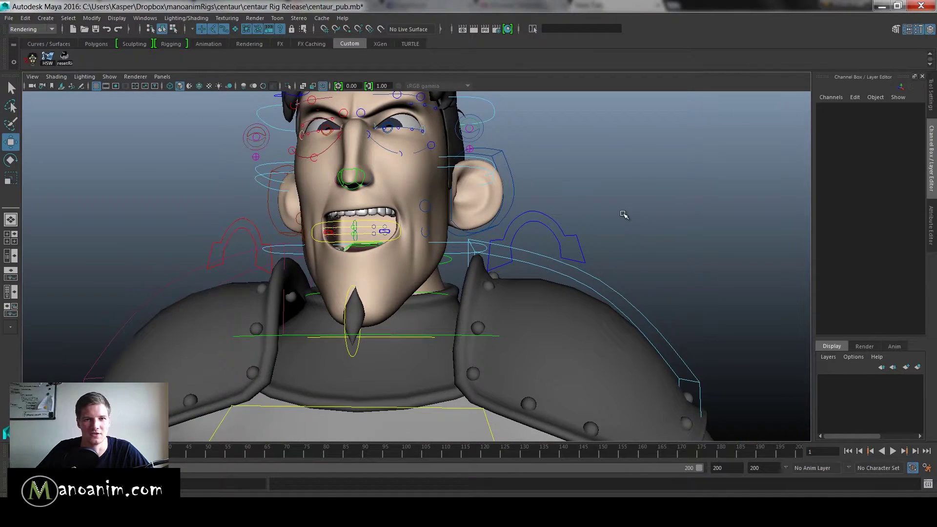
alt+middle_drag(484, 209, 494, 247)
alt+right_drag(493, 247, 546, 278)
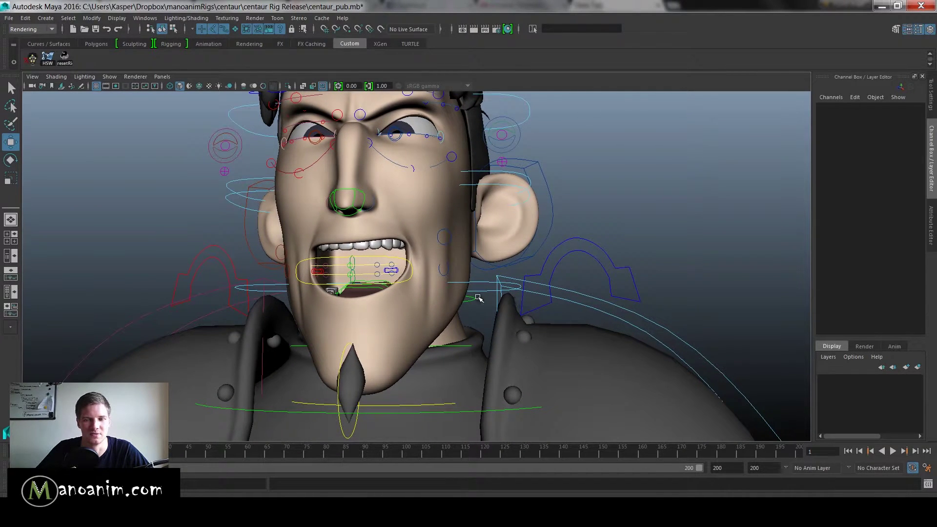
alt+drag(592, 249, 665, 251)
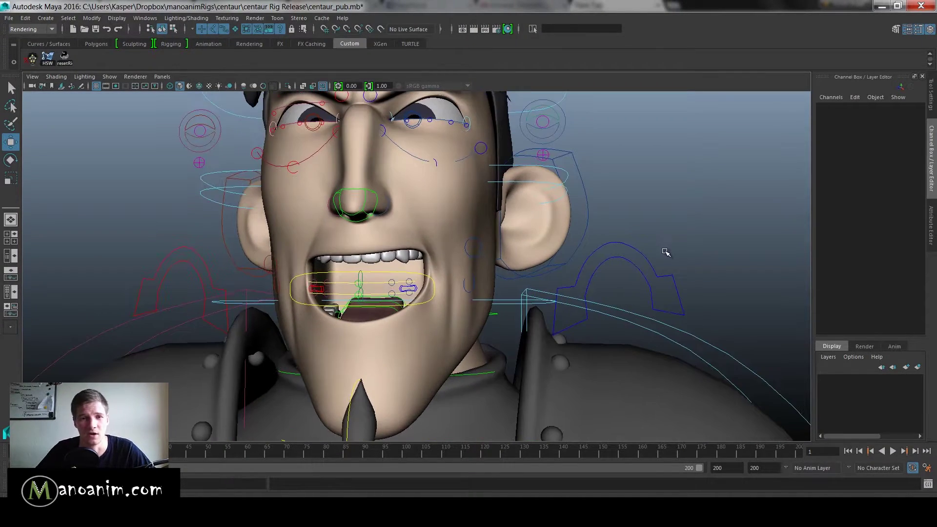
Step: Undo the left ear control's move and scaling
click(425, 290)
key(ctrl+z)
key(ctrl+z)
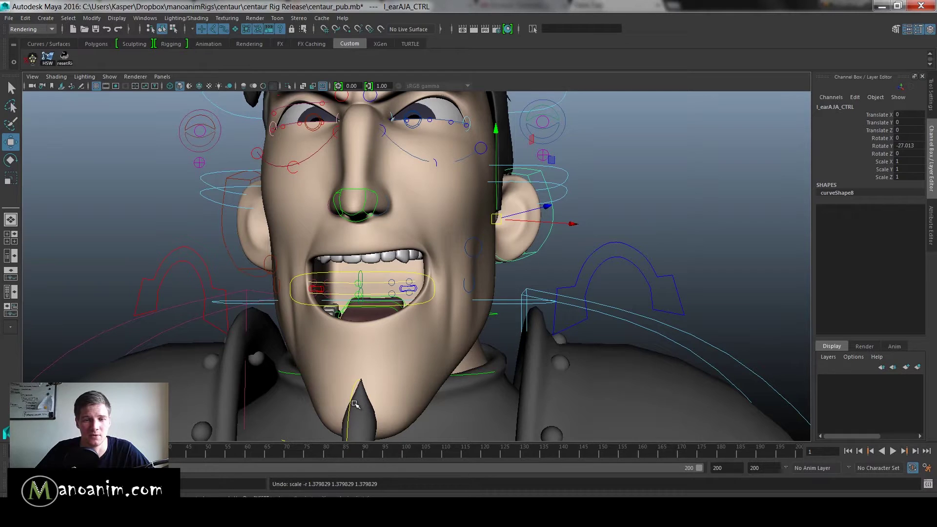
Step: Look over the whole centaur rig, from head to hooves, at a three-quarter angle
alt+right_drag(562, 362, 537, 273)
alt+middle_drag(551, 313, 554, 205)
alt+right_drag(554, 205, 429, 222)
alt+drag(427, 225, 366, 249)
alt+right_drag(576, 312, 542, 330)
alt+middle_drag(542, 329, 533, 255)
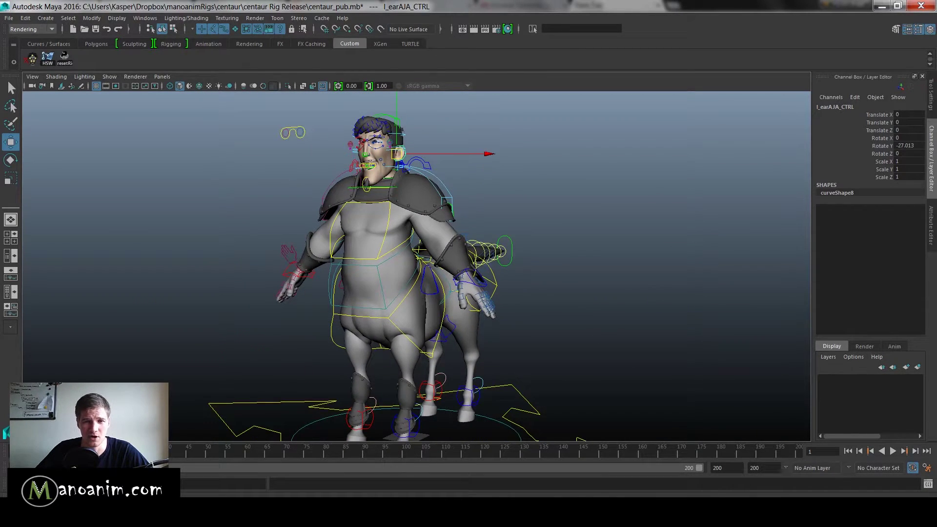